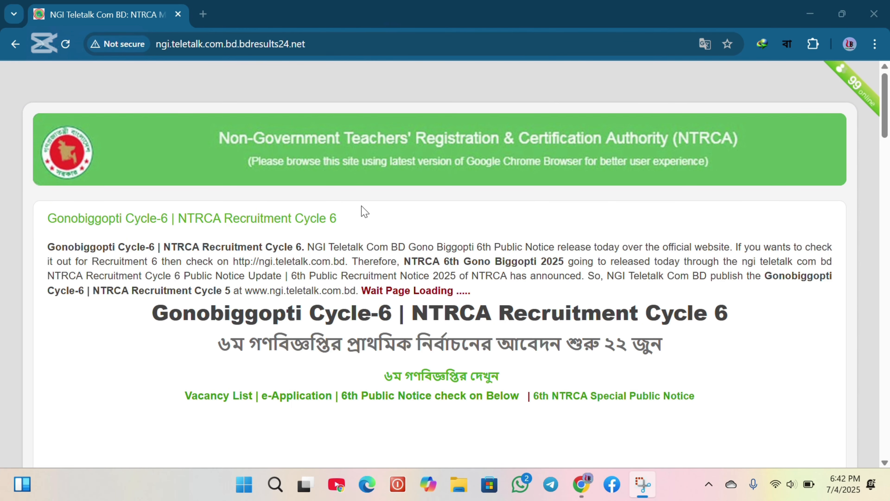
scroll(348, 241, down, 5)
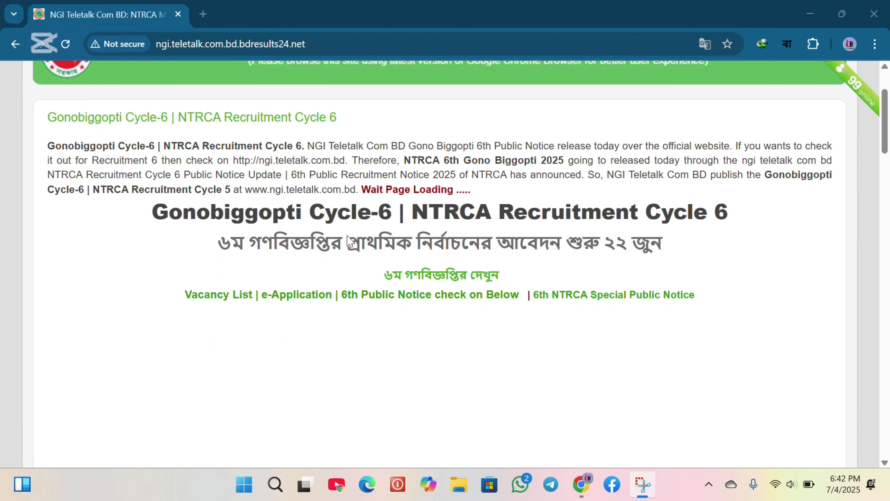
scroll(348, 241, down, 10)
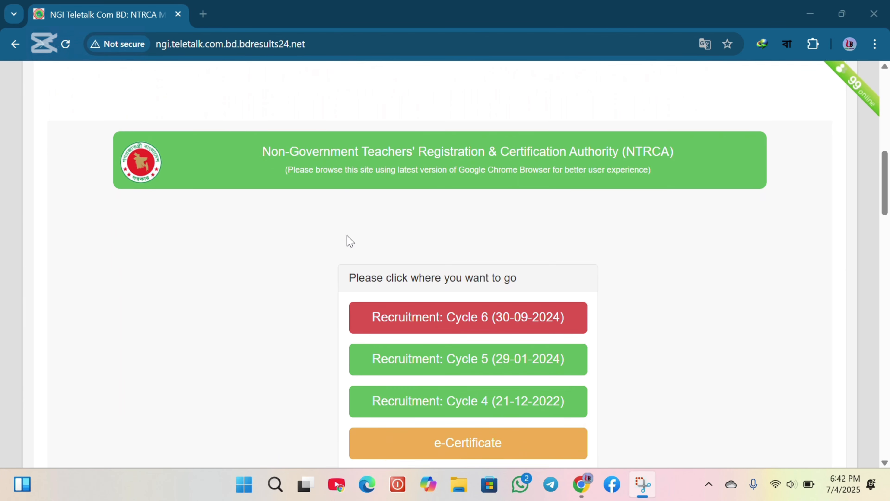
scroll(347, 236, down, 1)
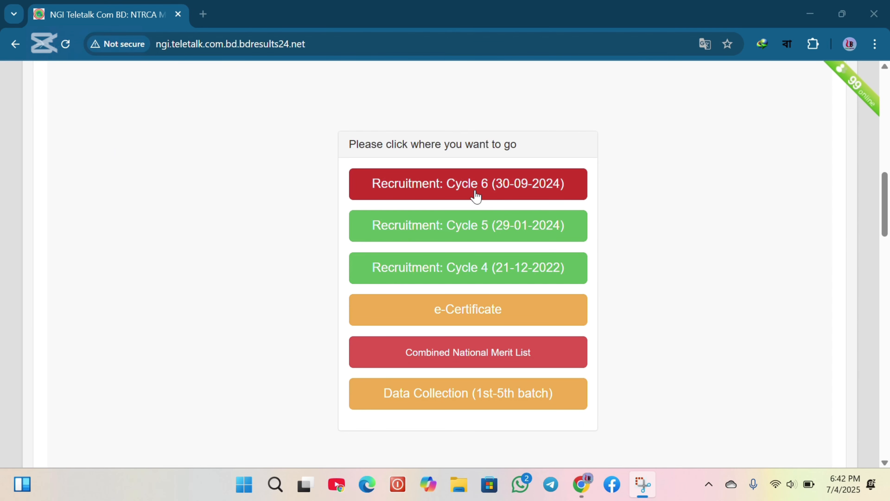
click(452, 185)
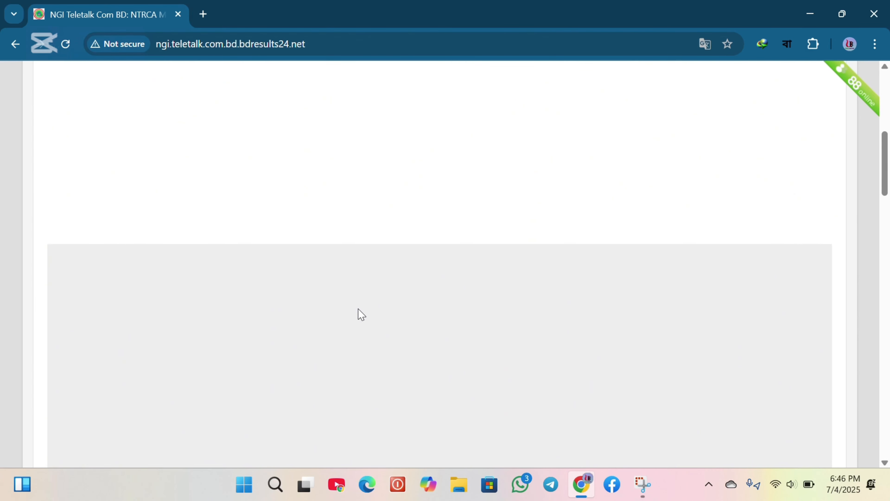
Scroll past the embedded frame and open the Apply Now link to the NTRCA site
scroll(360, 312, down, 10)
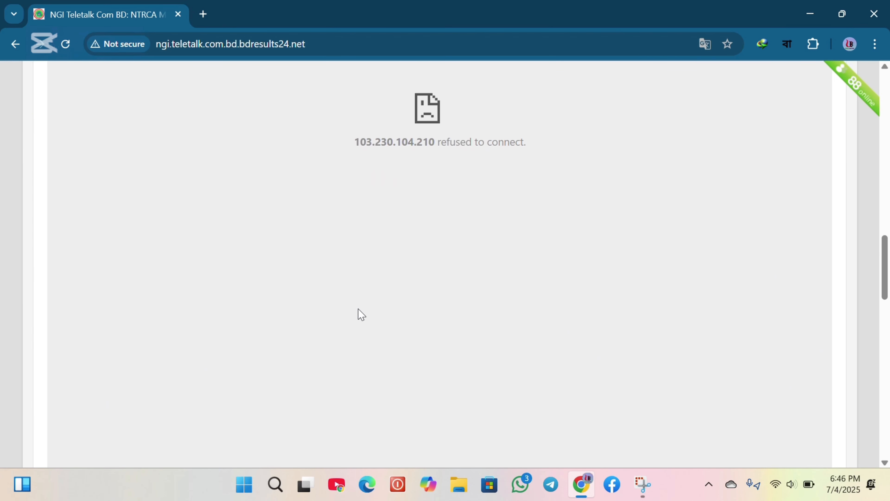
scroll(359, 312, down, 8)
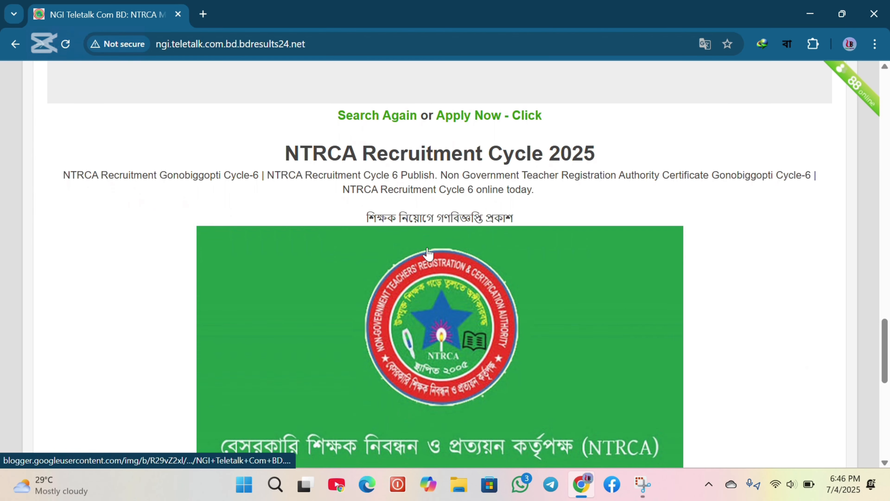
click(471, 122)
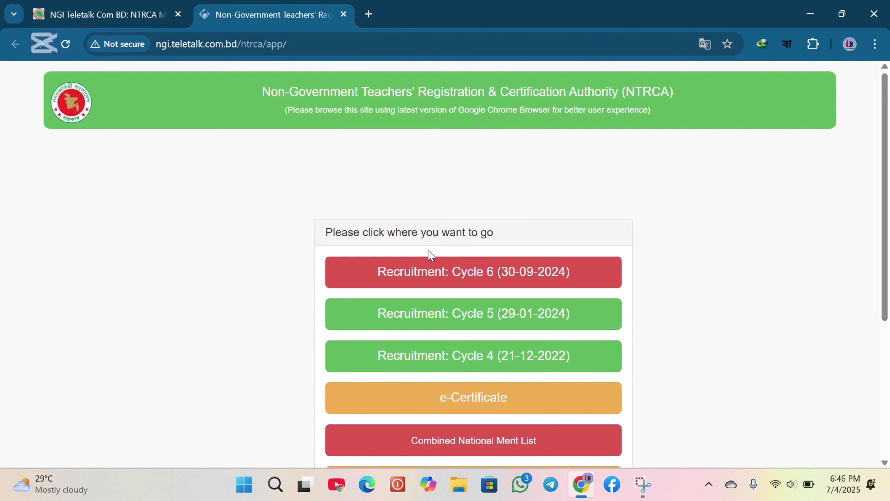
Go to Recruitment: Cycle 6 and open its e-Application for the 2025-06-16 public circular
scroll(433, 269, down, 2)
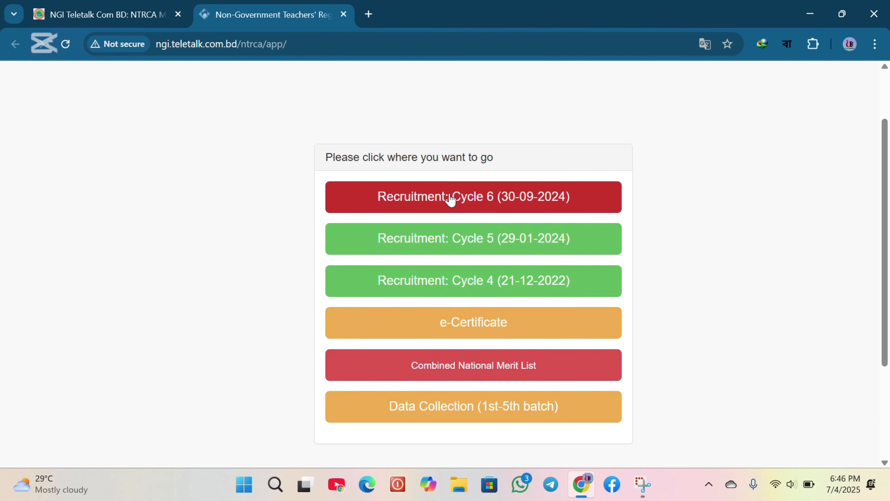
click(423, 203)
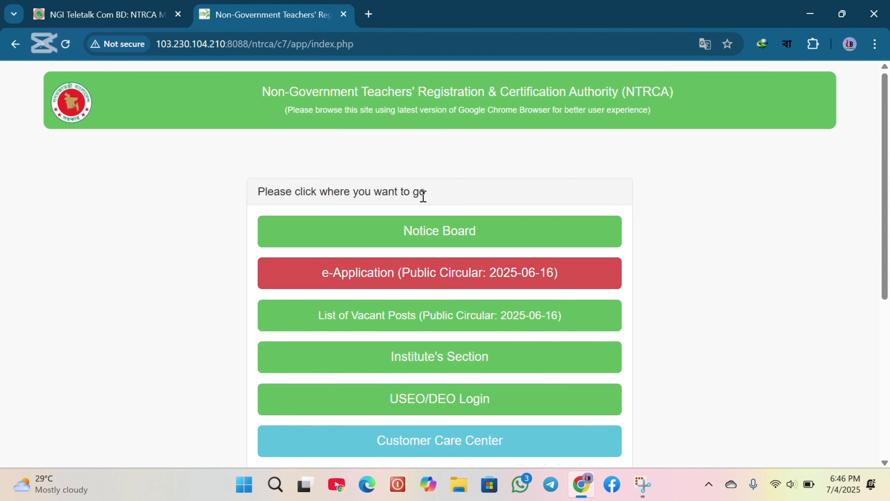
scroll(423, 198, down, 3)
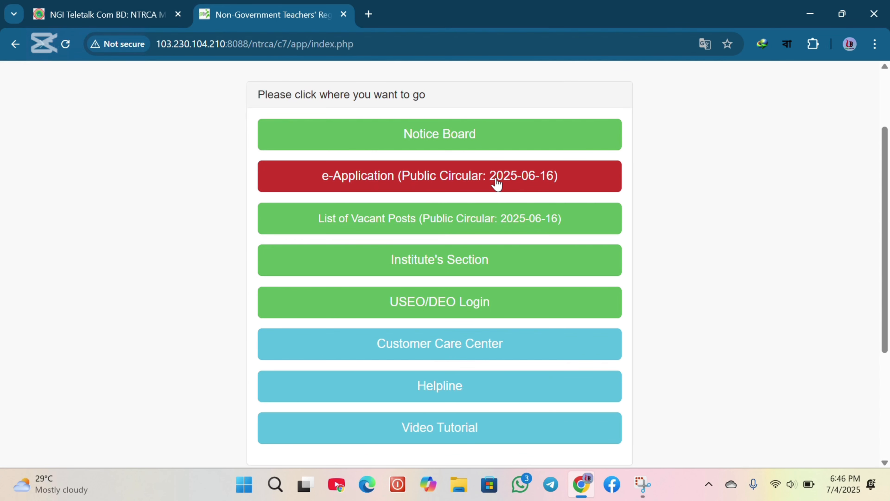
click(404, 183)
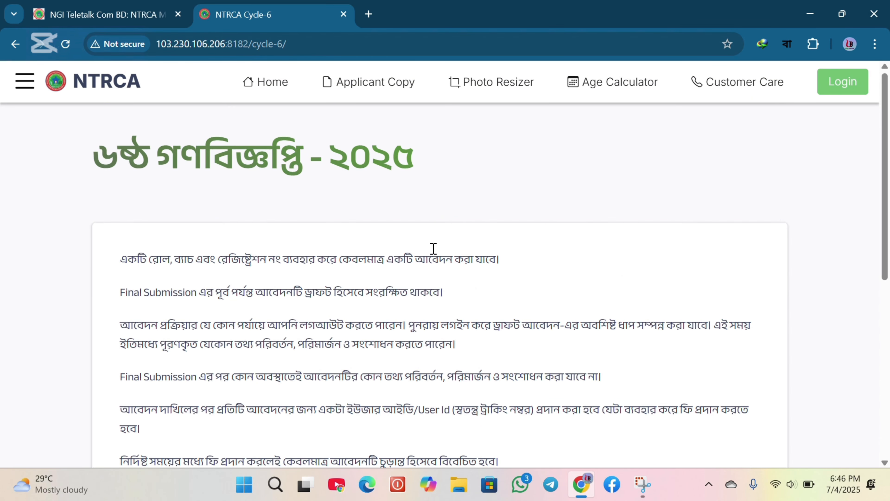
Read through the 6th Gono Biggopti instructions and open the আবেদন ফরম application form
scroll(364, 242, down, 1)
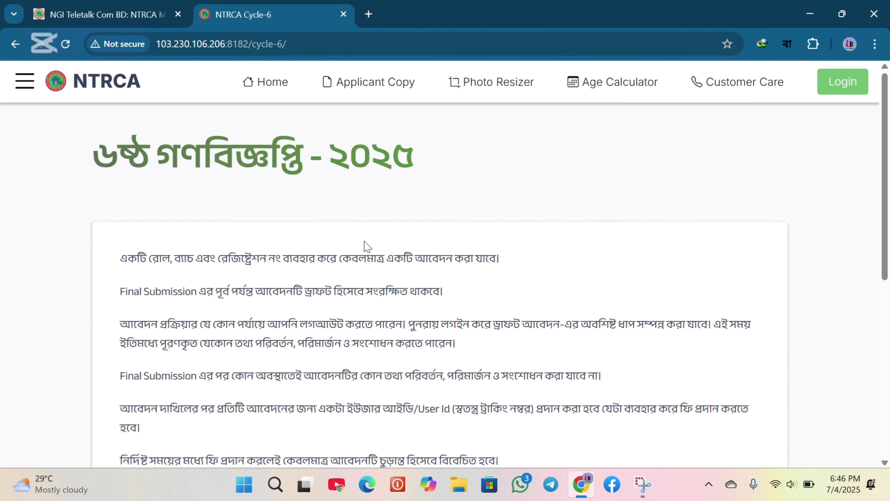
scroll(364, 245, down, 3)
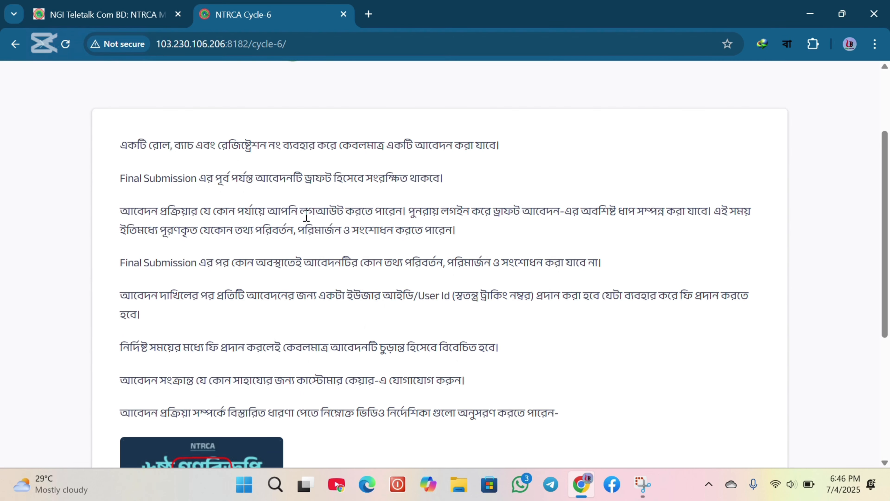
scroll(305, 221, down, 2)
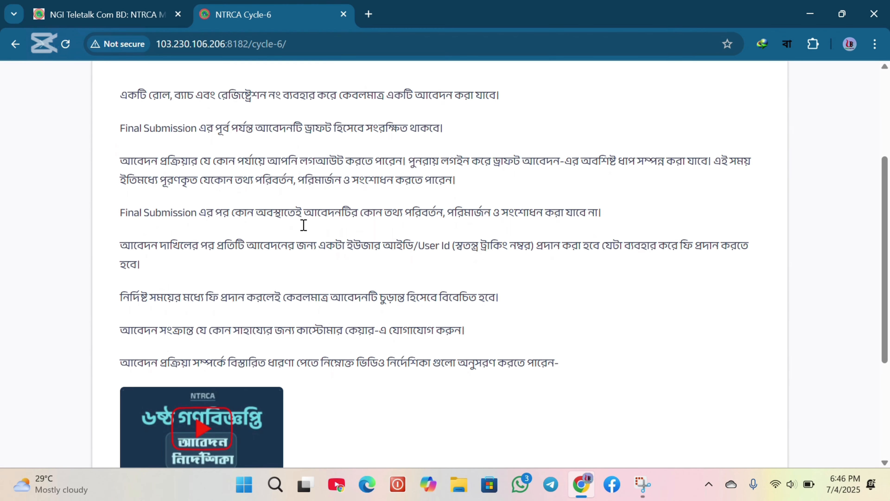
scroll(304, 225, down, 1)
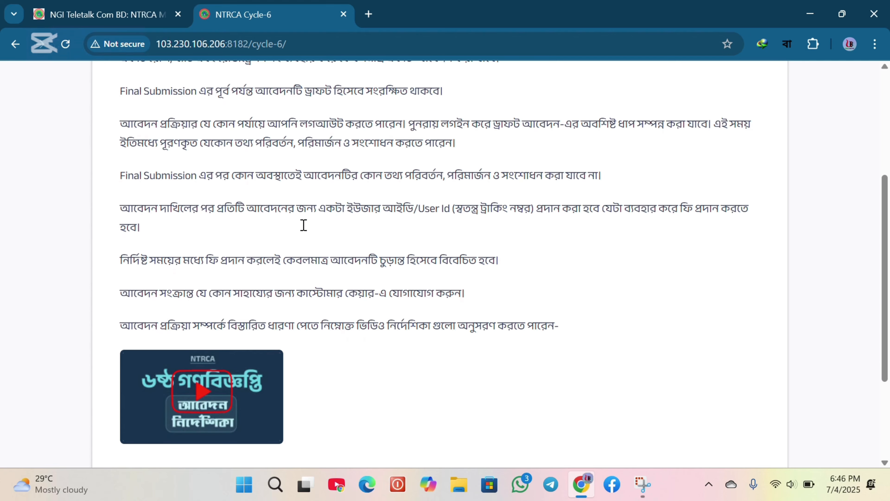
scroll(304, 225, down, 4)
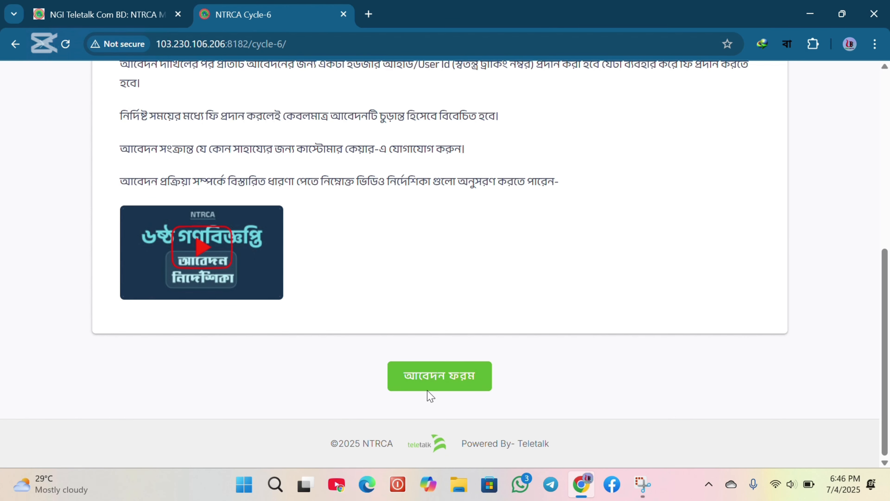
click(438, 383)
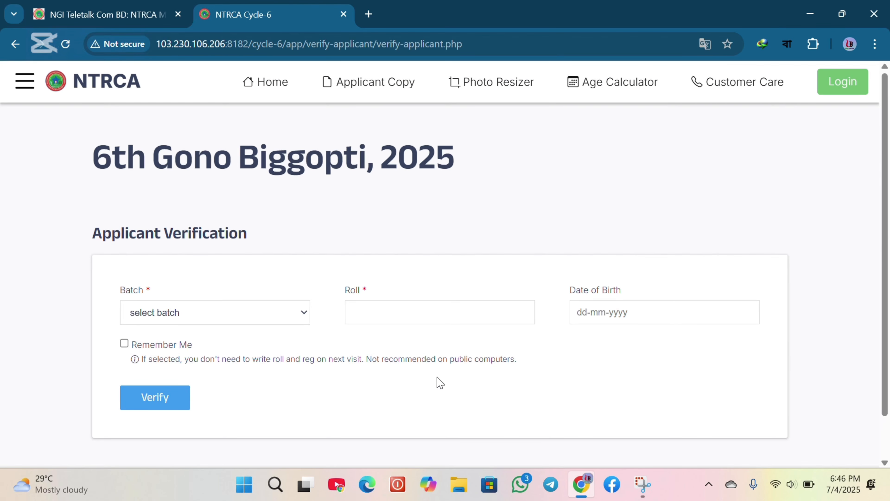
Choose batch 18th, tick Remember Me and verify the applicant with the roll number and date of birth
scroll(268, 272, down, 2)
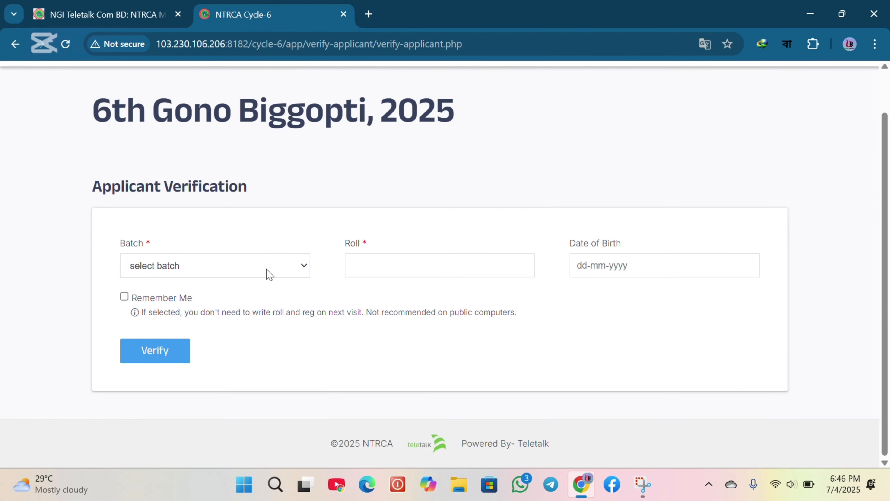
click(186, 267)
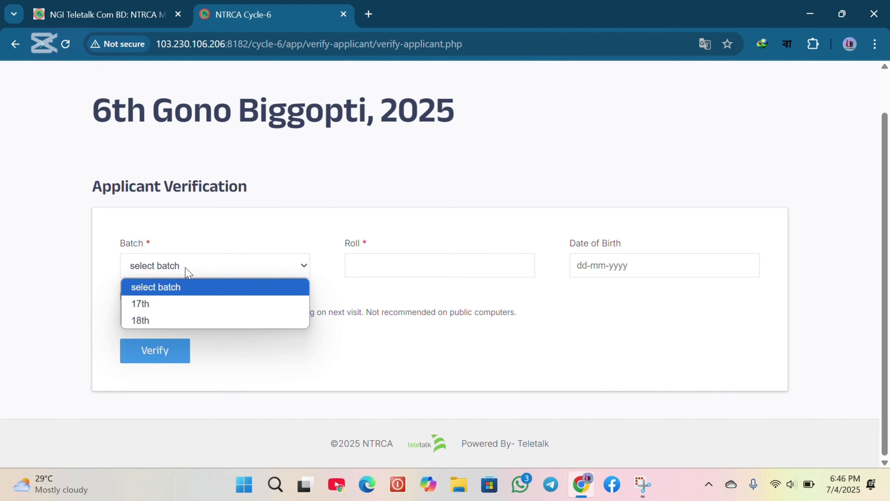
click(151, 321)
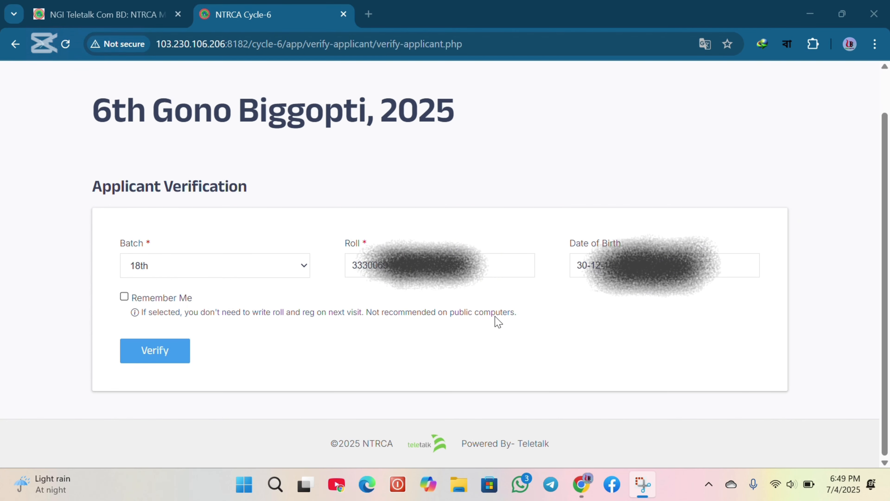
click(125, 297)
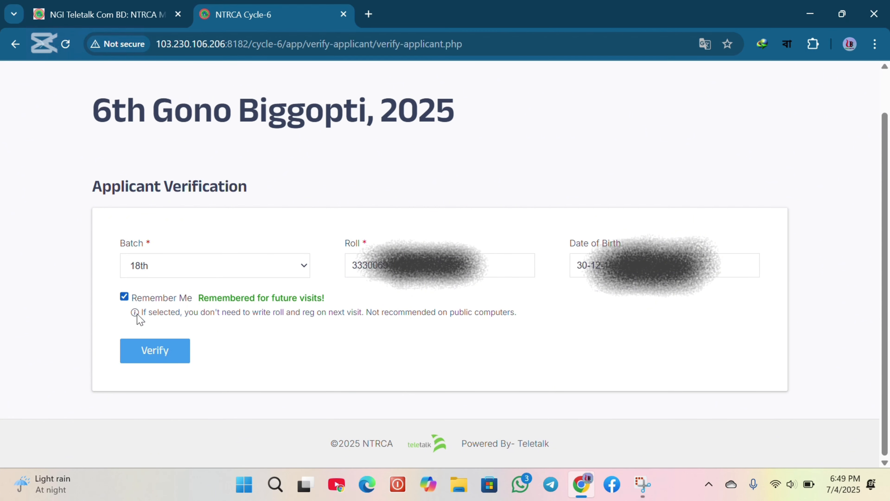
click(151, 351)
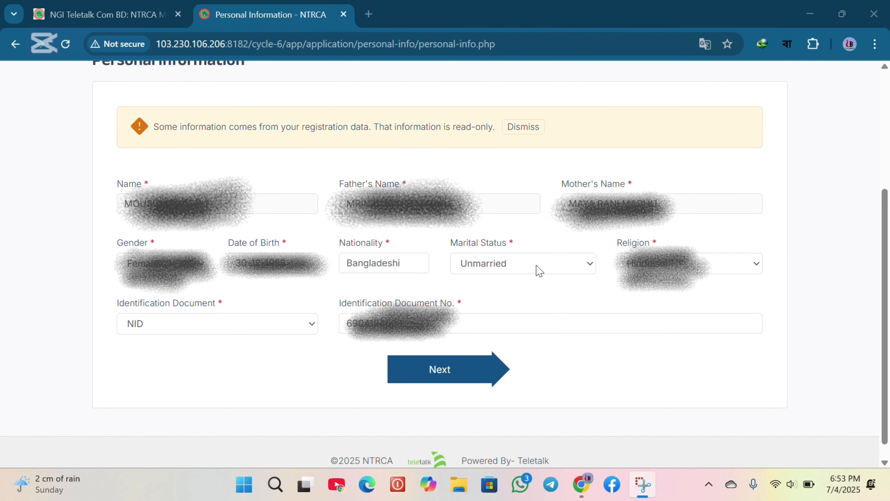
Check marital status, religion and identification document NID in the personal information, then continue to the next step
click(559, 271)
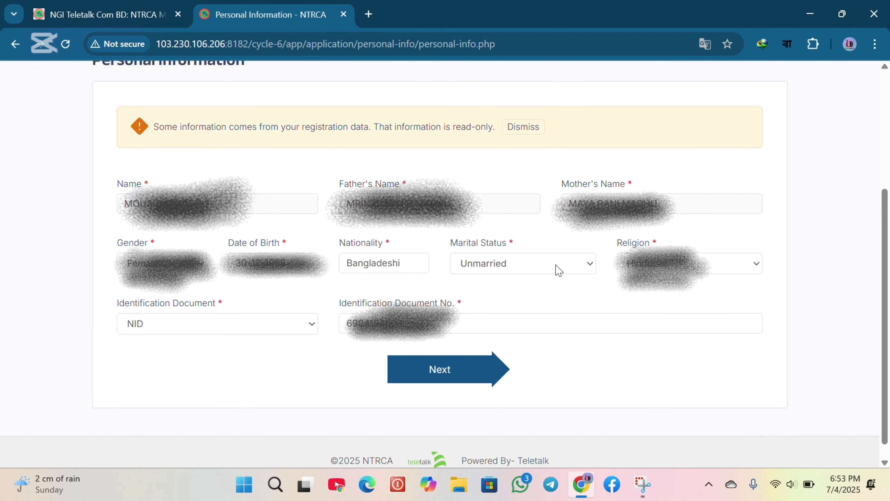
click(693, 263)
click(301, 330)
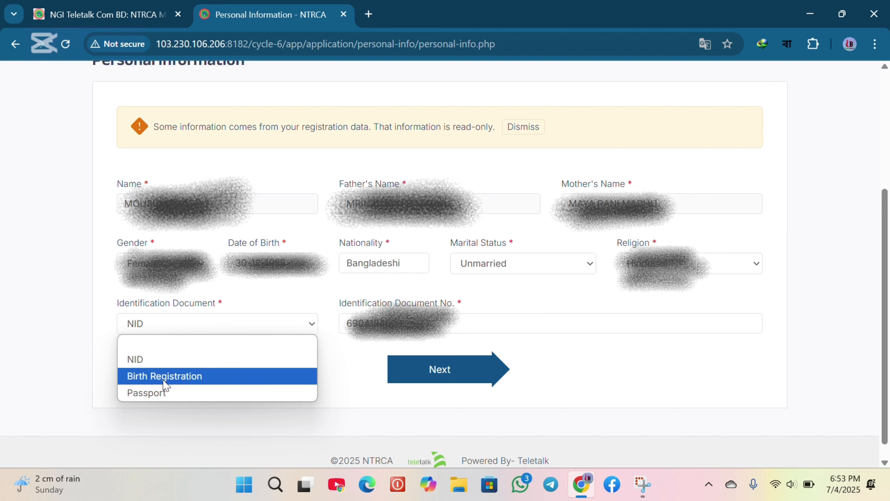
click(157, 362)
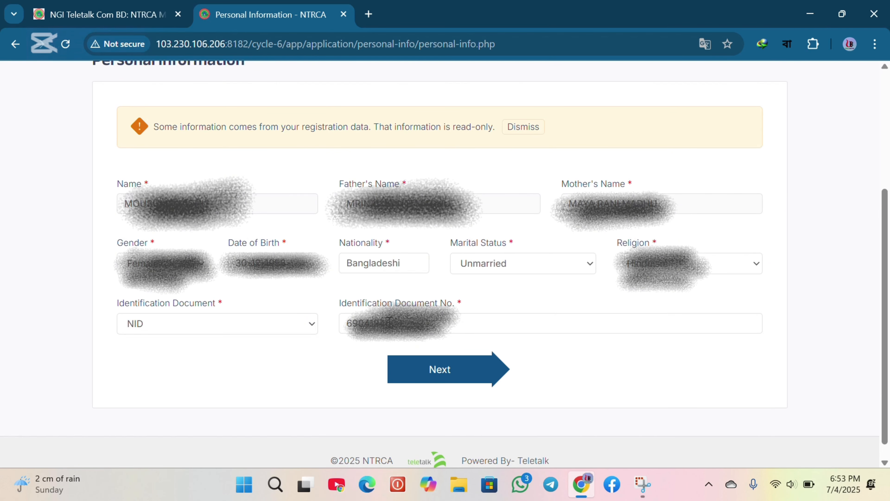
click(451, 372)
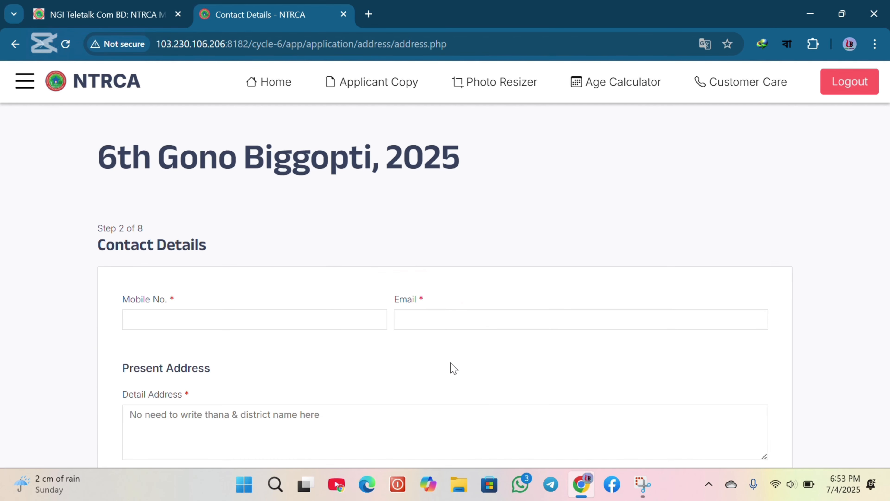
drag(100, 227, 148, 229)
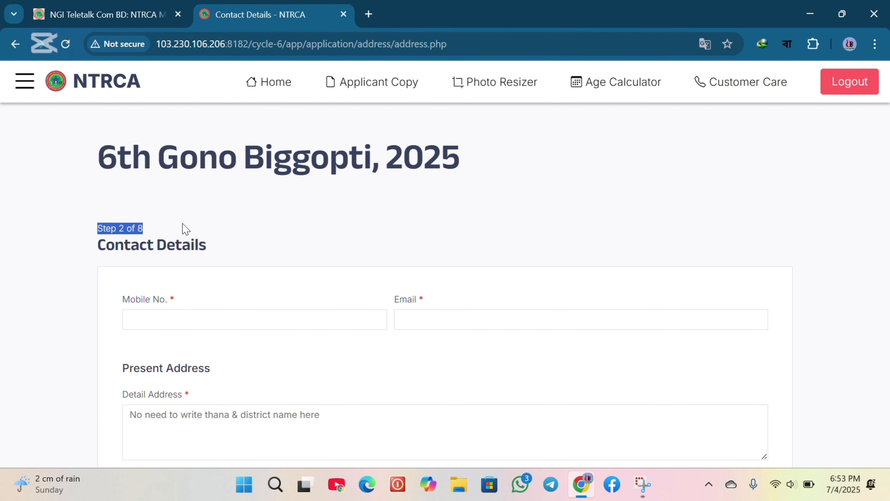
click(273, 233)
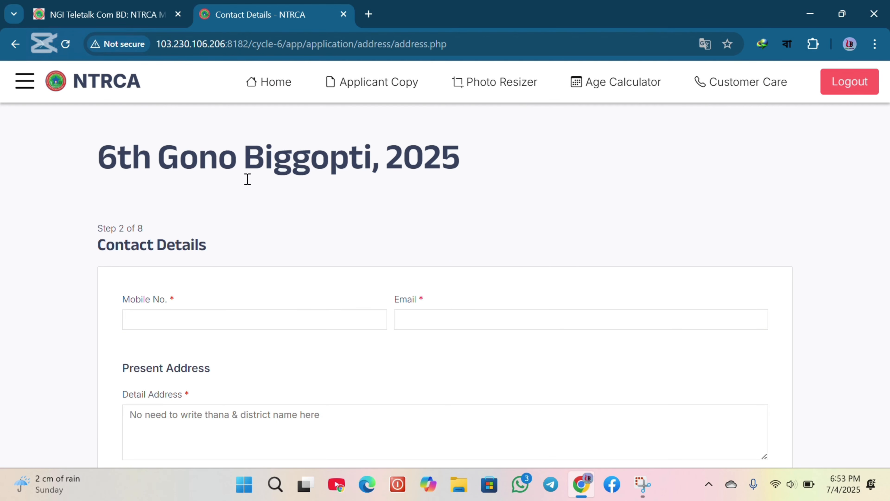
click(369, 26)
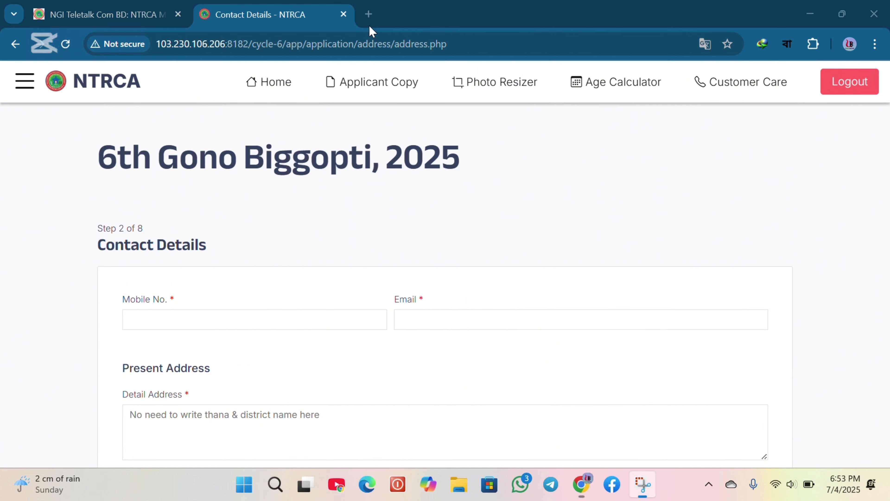
scroll(329, 239, down, 1)
scroll(330, 244, down, 4)
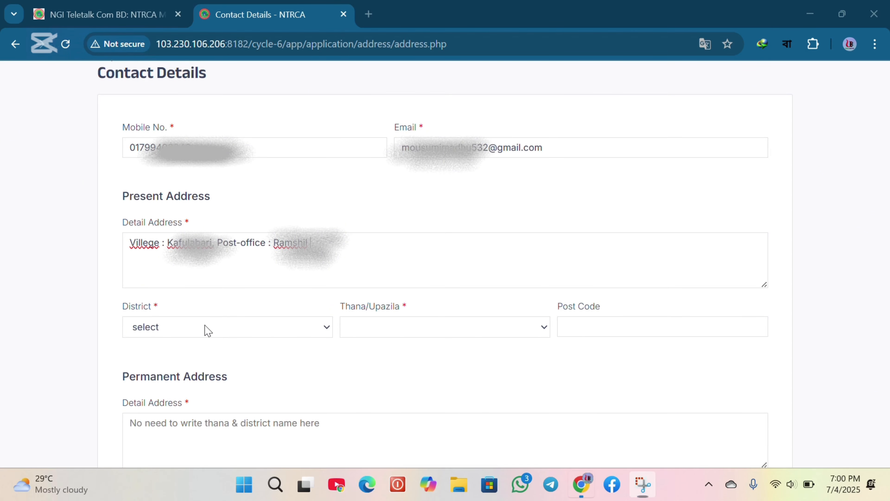
Set the present address district to GOPALGANJ
click(208, 330)
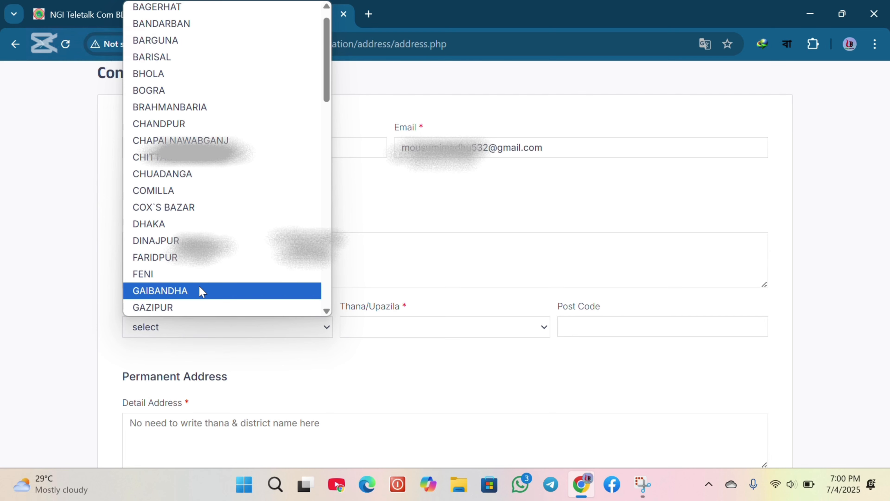
key(Down)
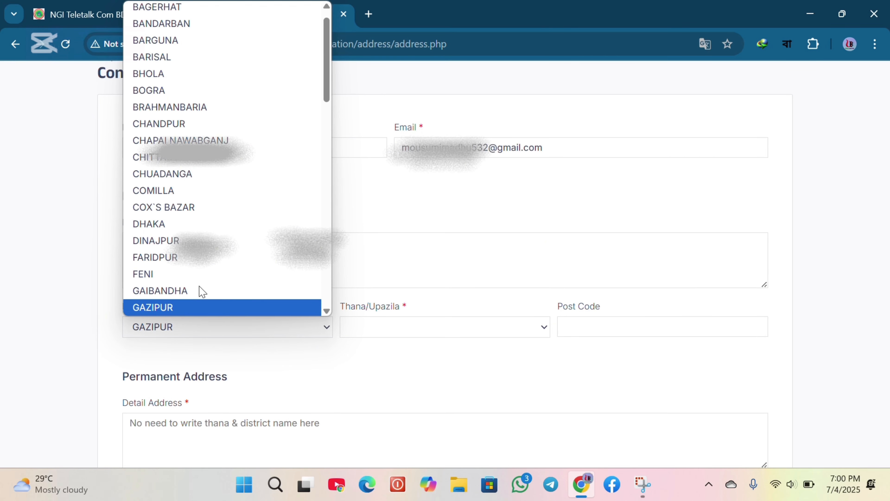
key(p)
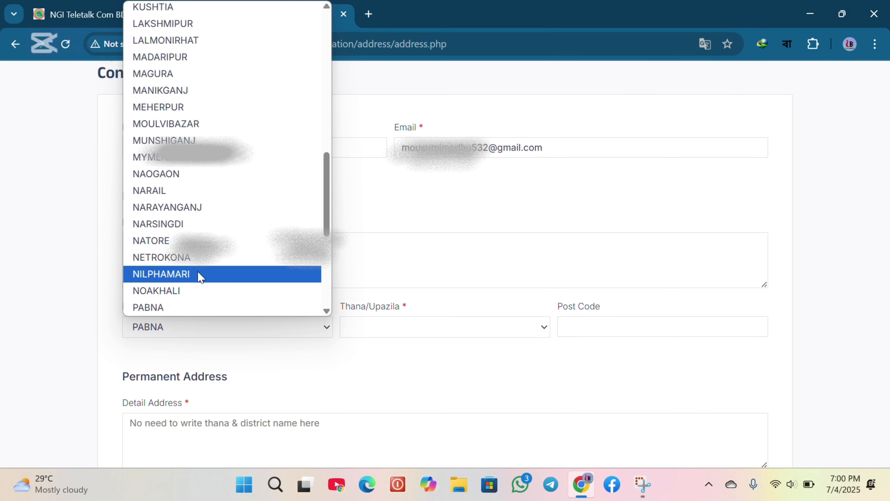
scroll(200, 179, up, 7)
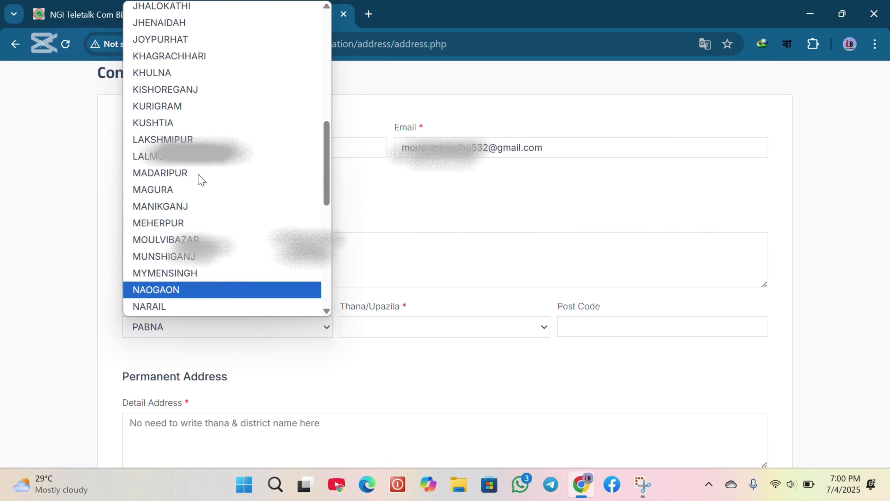
click(182, 189)
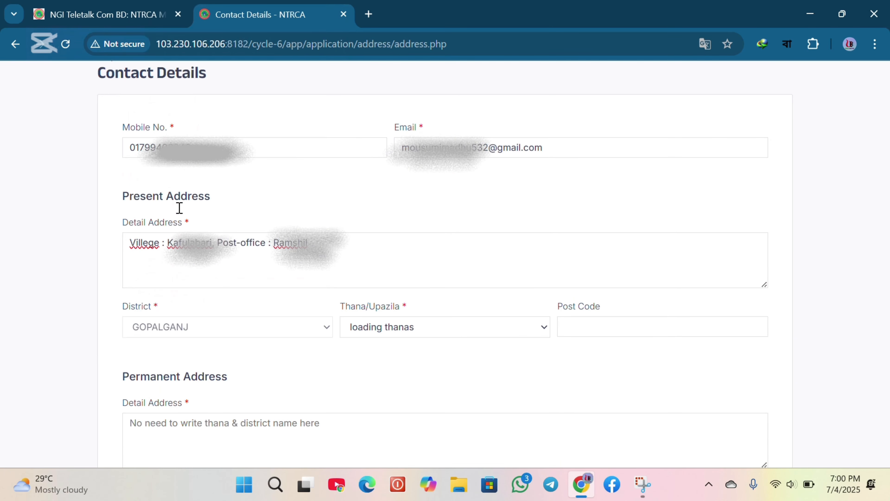
Set the present address thana to KOTALIPARA and fill in the present address post code
click(426, 327)
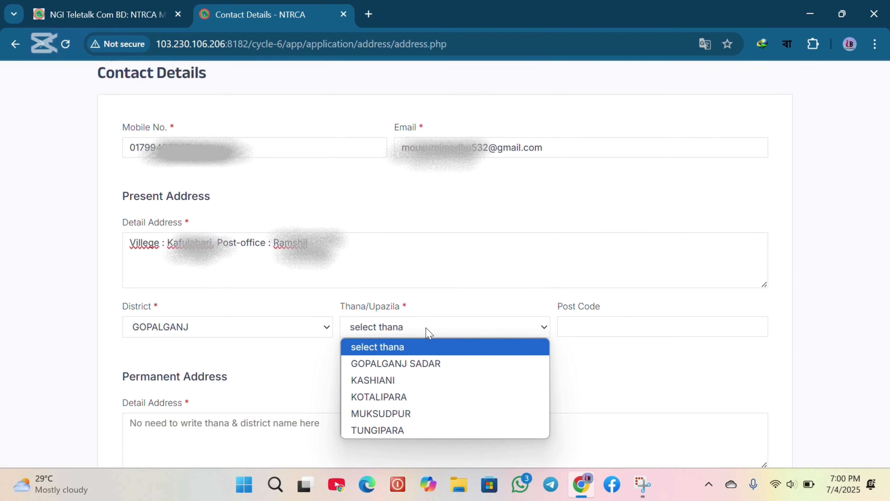
click(412, 400)
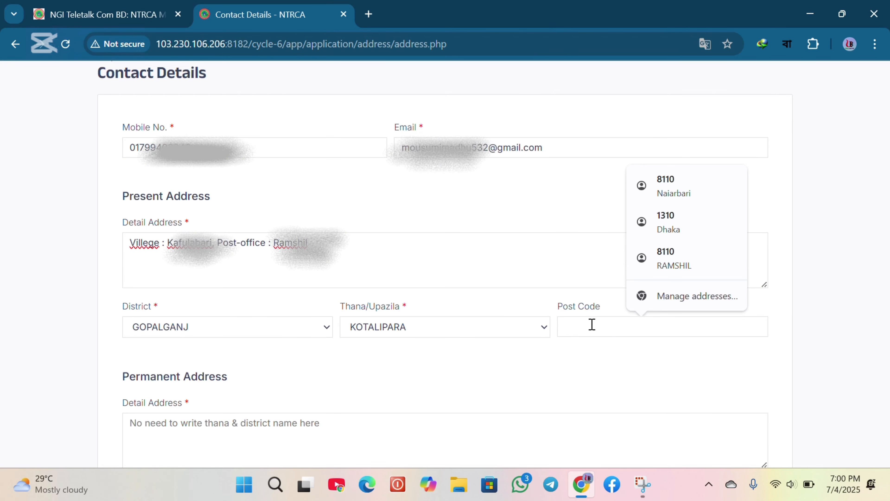
text(8110)
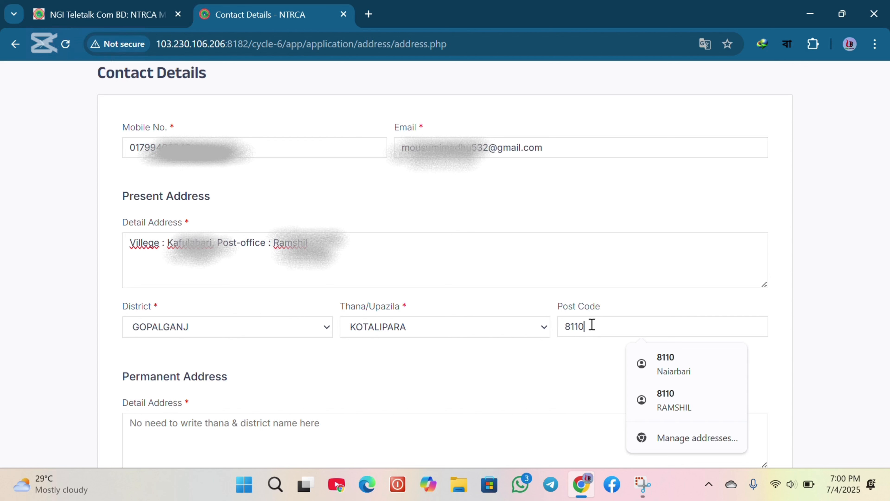
click(565, 368)
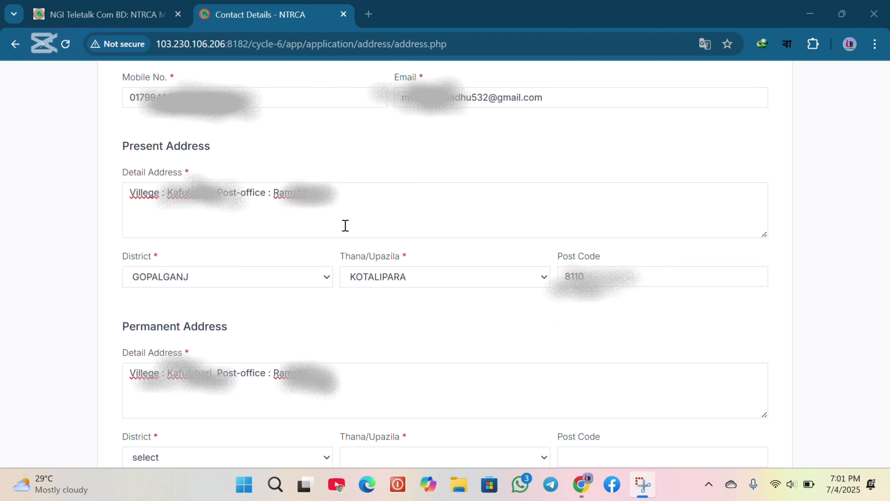
Set the permanent address district to GOPALGANJ and its thana to KOTALIPARA
scroll(345, 226, down, 4)
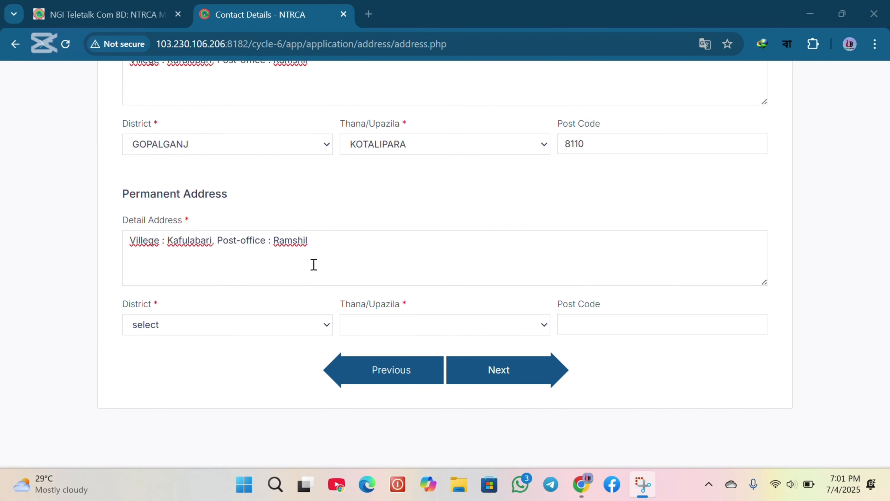
click(241, 325)
scroll(236, 250, down, 1)
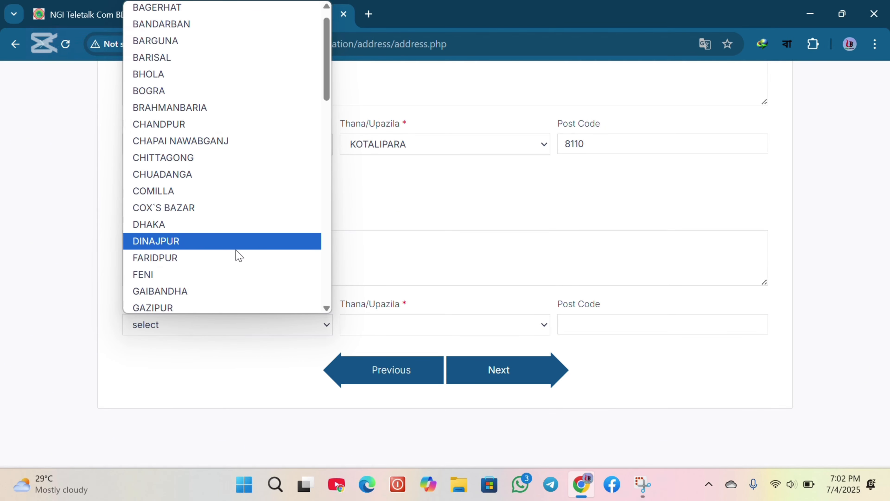
scroll(236, 254, down, 5)
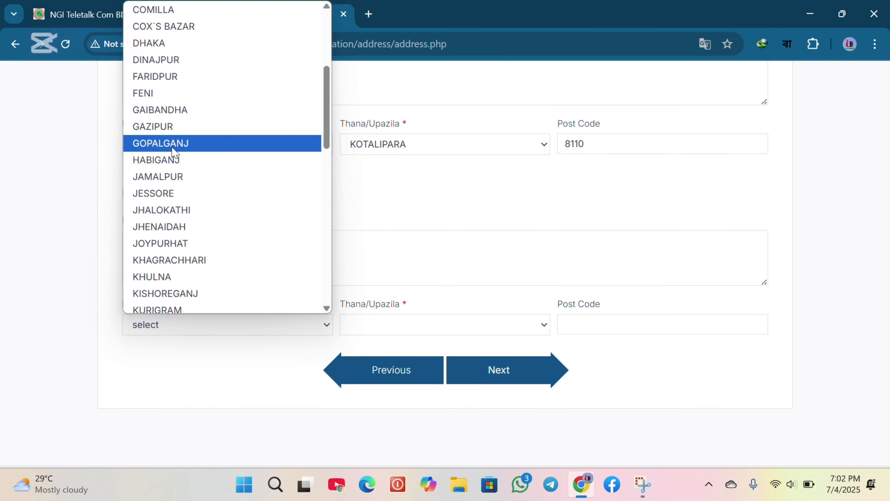
click(173, 148)
click(384, 330)
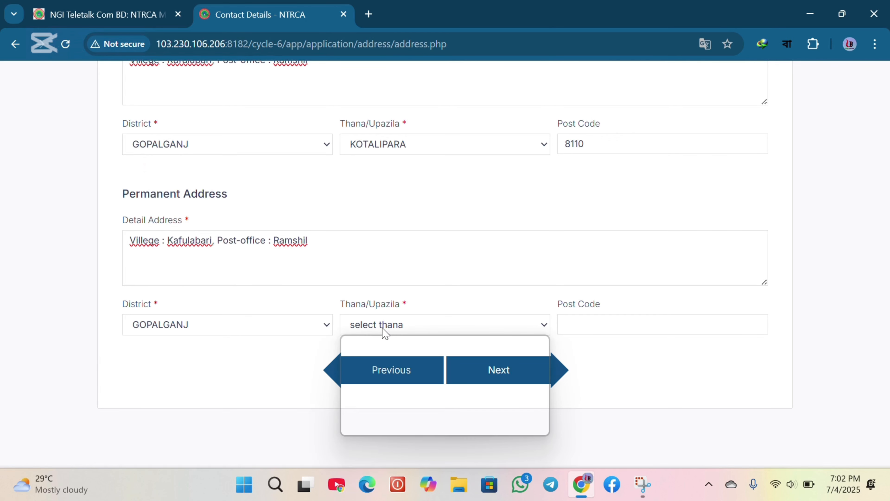
click(395, 394)
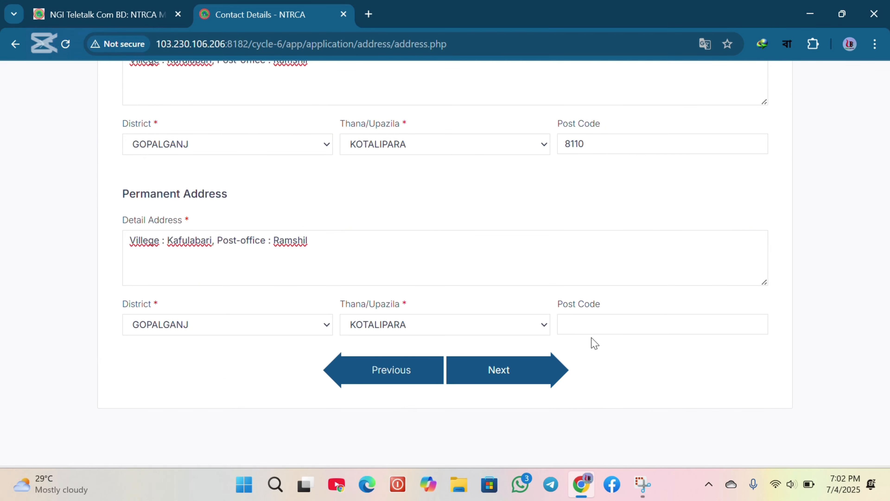
Fill in the permanent address post code and continue to the next step, declining to save the address
click(609, 326)
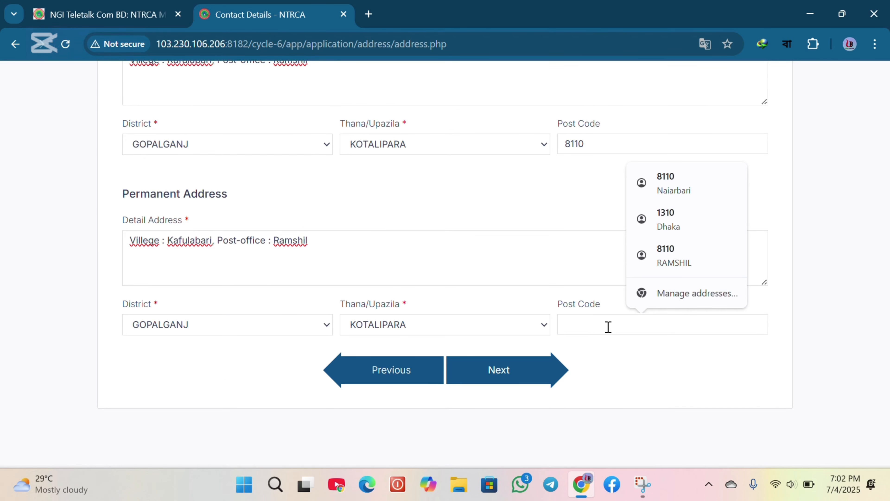
text(8110)
click(606, 381)
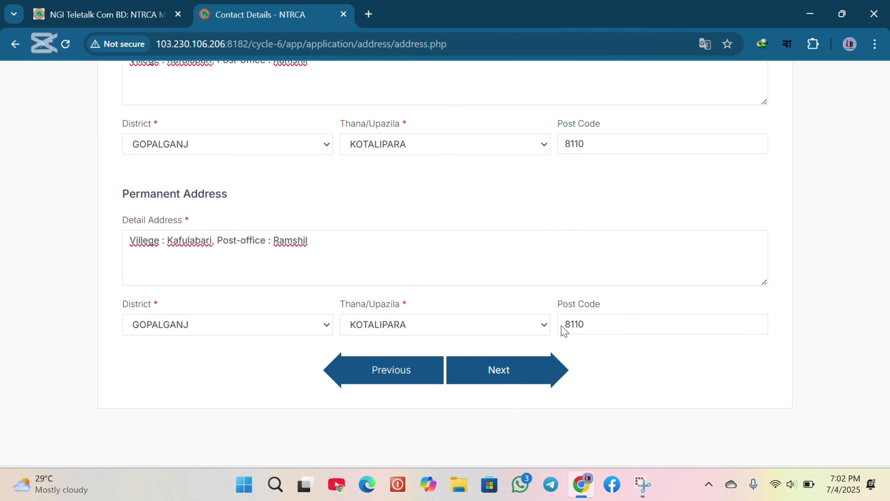
click(500, 346)
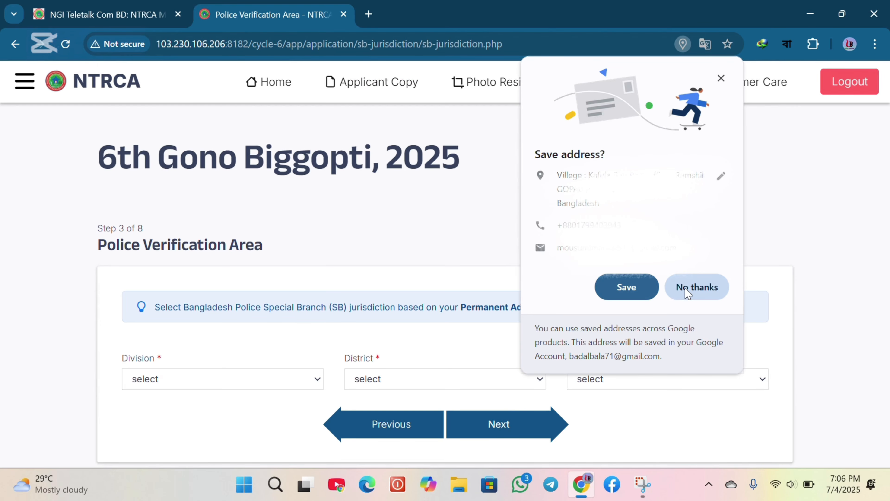
click(697, 290)
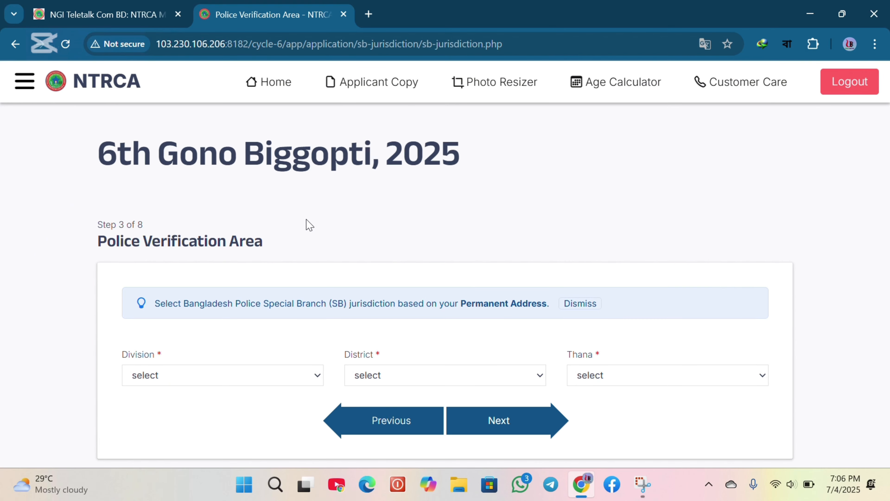
Set the police verification area to Dhaka division, Gopalganj District and the thana under it
scroll(307, 223, down, 3)
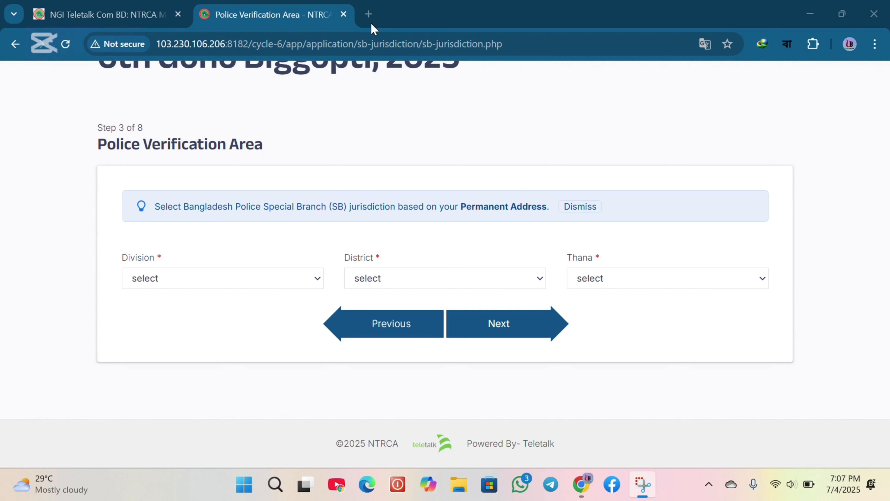
click(182, 280)
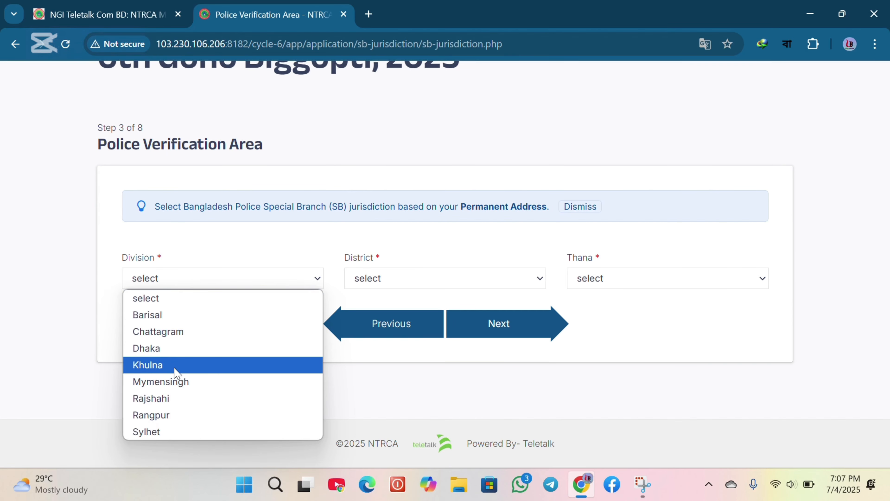
click(168, 350)
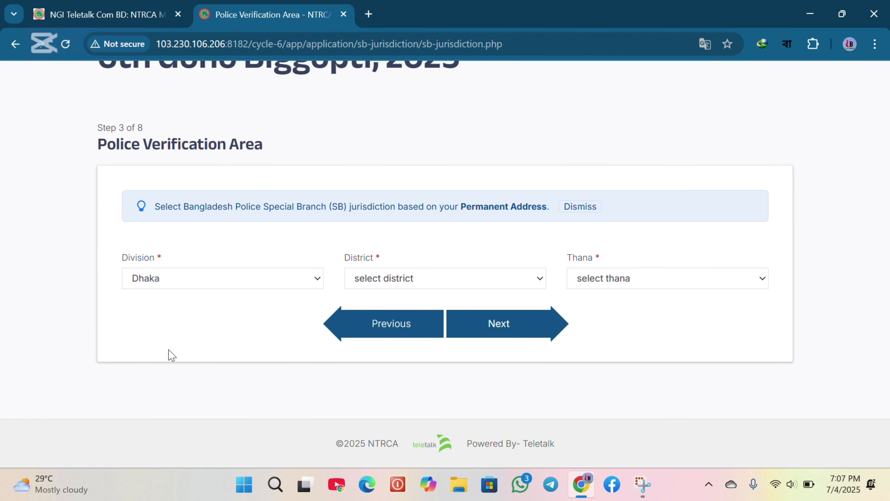
click(202, 281)
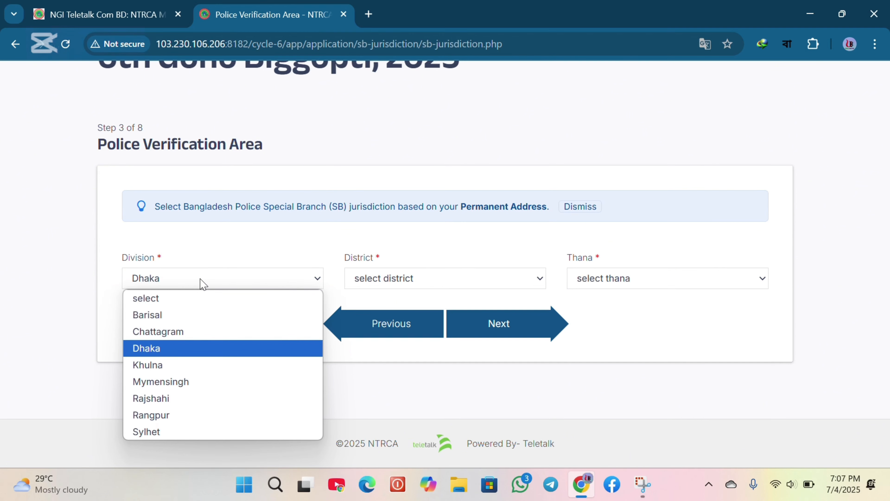
click(203, 284)
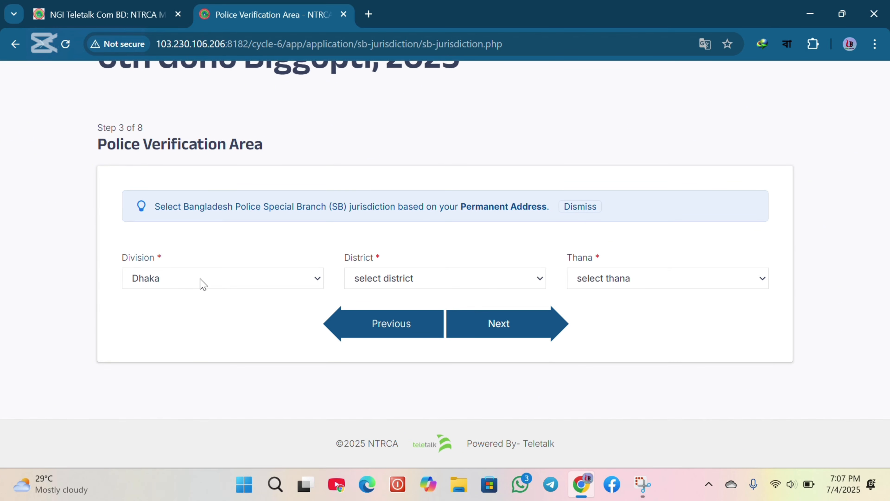
click(387, 284)
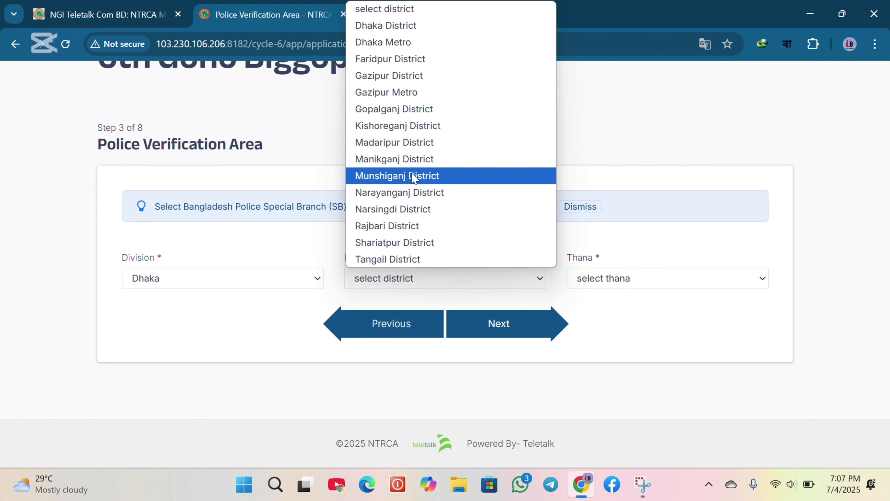
click(394, 108)
click(666, 278)
click(617, 349)
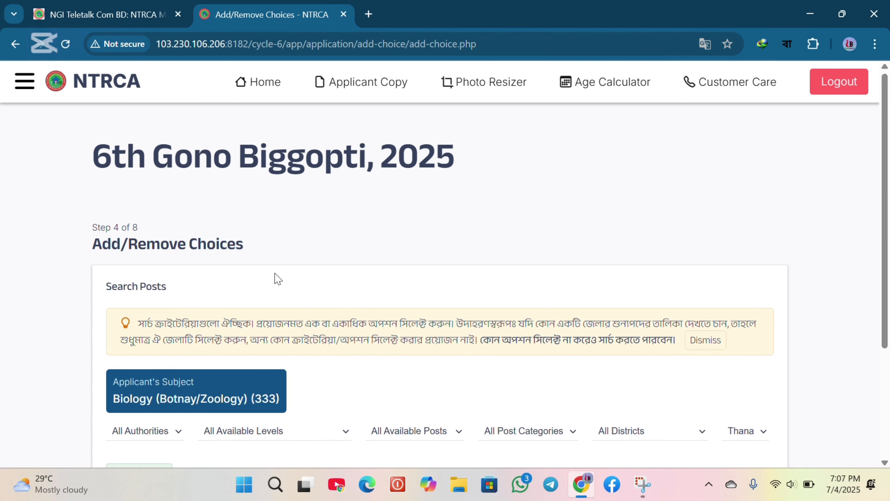
Filter the post search by authority DSHE and level Higher Secondary School (6-12)
scroll(276, 276, down, 3)
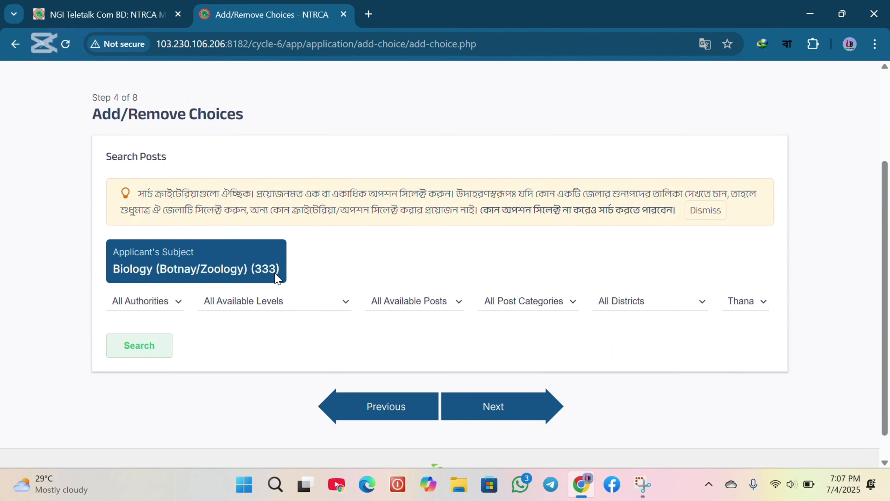
scroll(277, 279, down, 1)
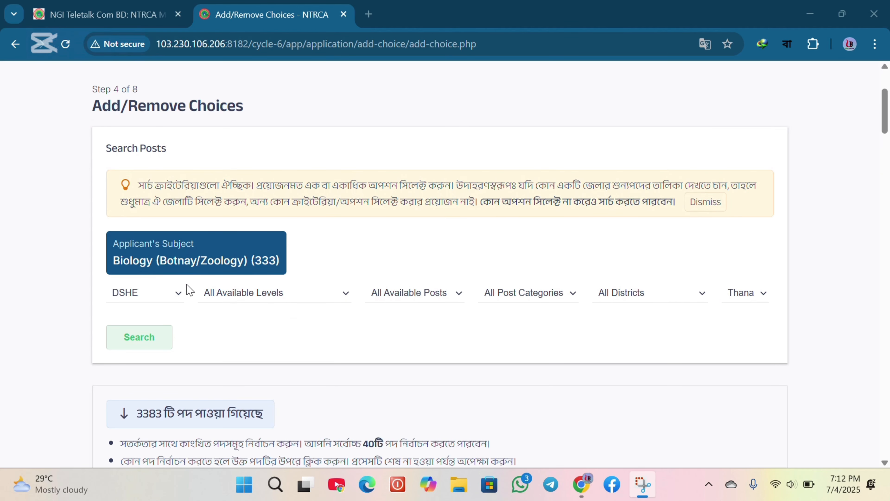
click(180, 295)
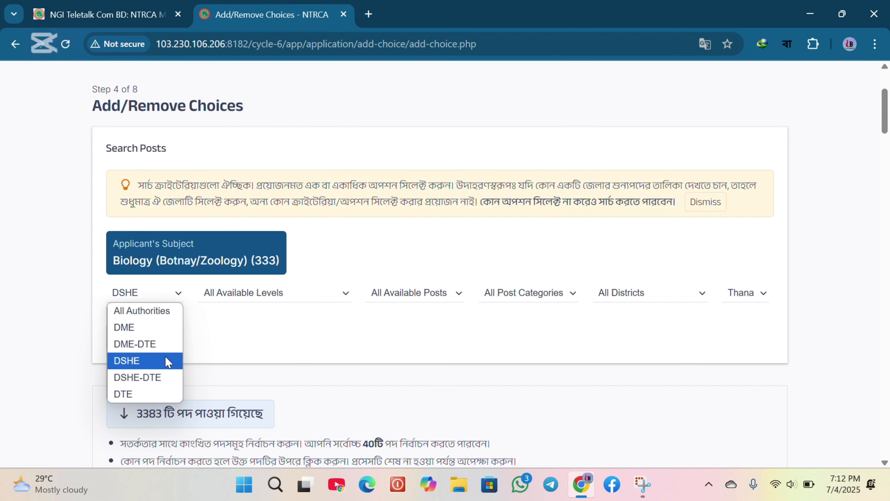
click(141, 360)
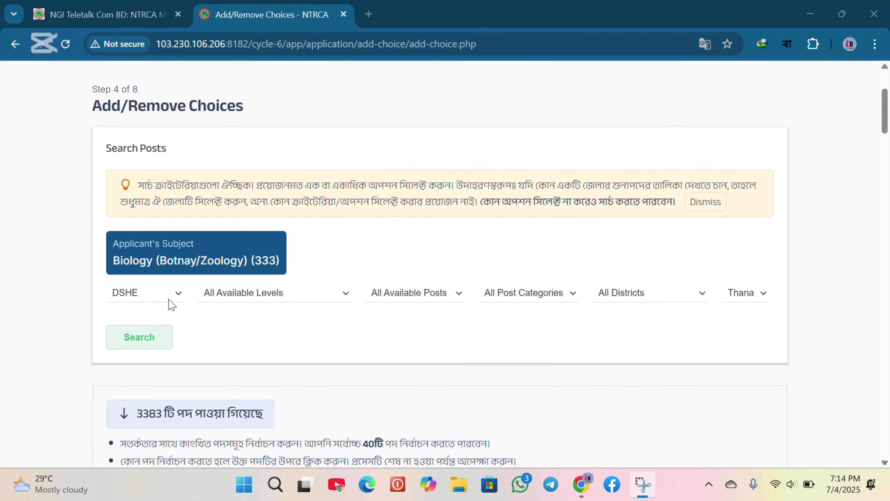
click(181, 294)
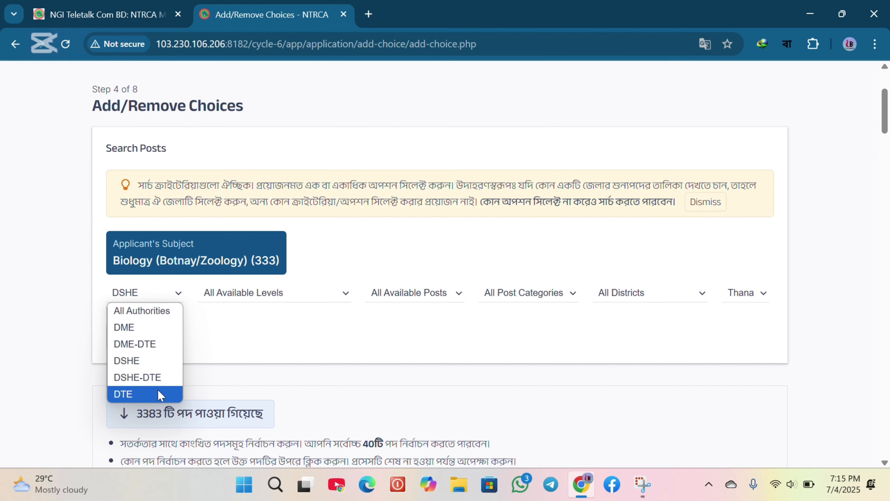
click(157, 361)
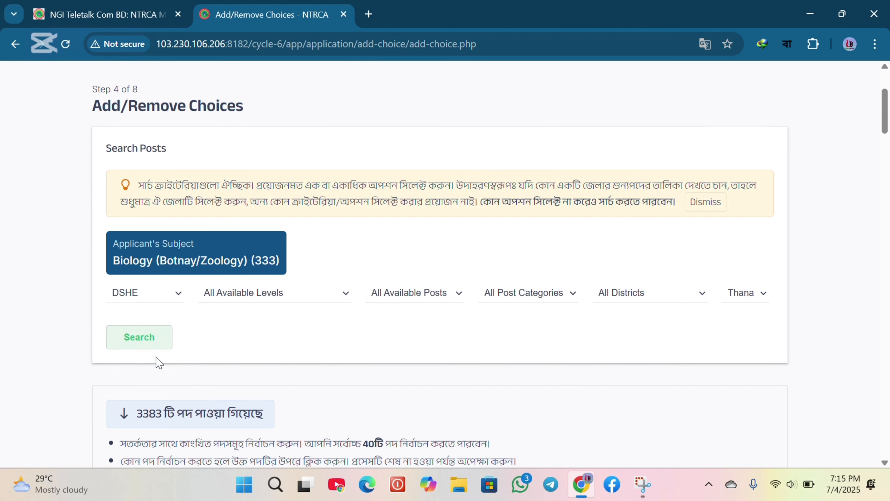
click(347, 298)
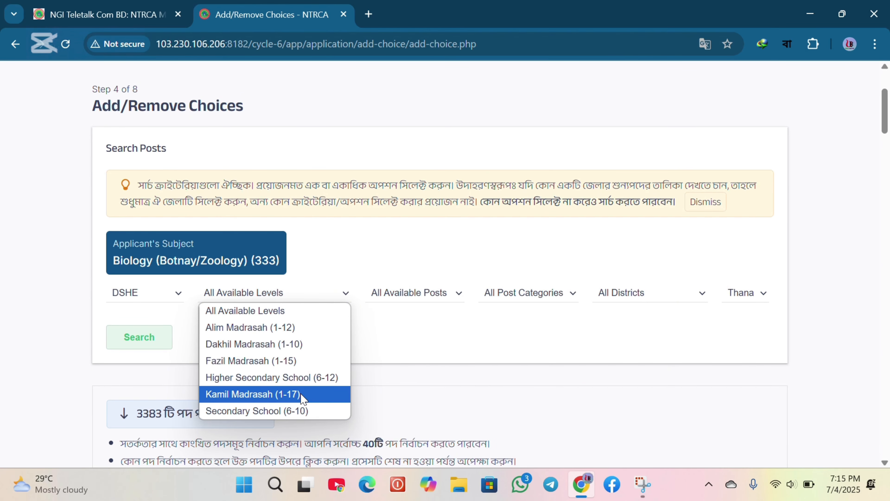
click(284, 380)
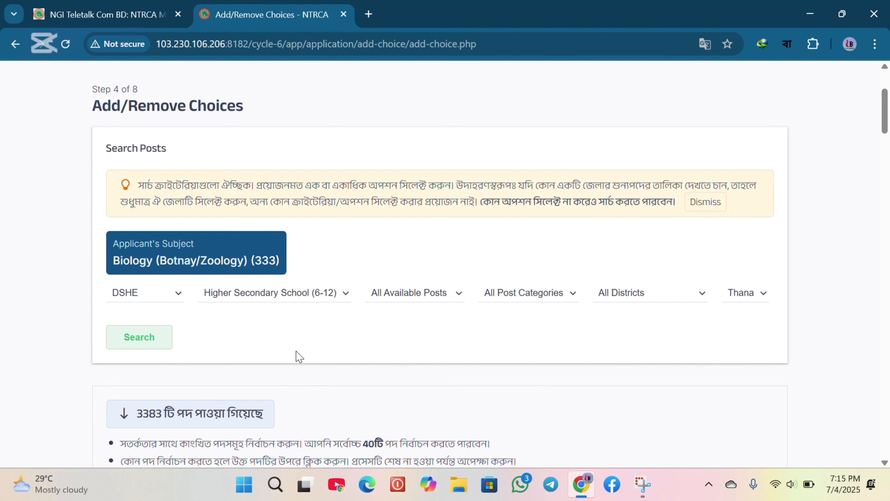
Set the post filter to Assistant Teacher and the post category to General
click(461, 294)
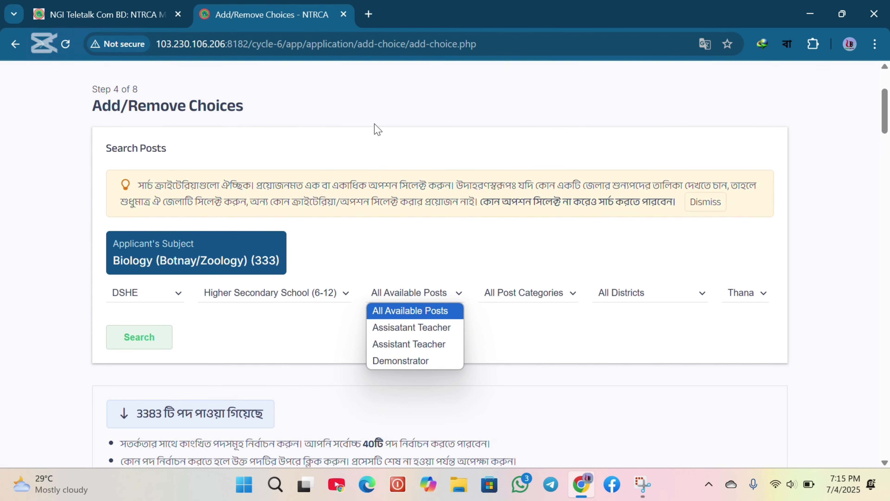
click(375, 28)
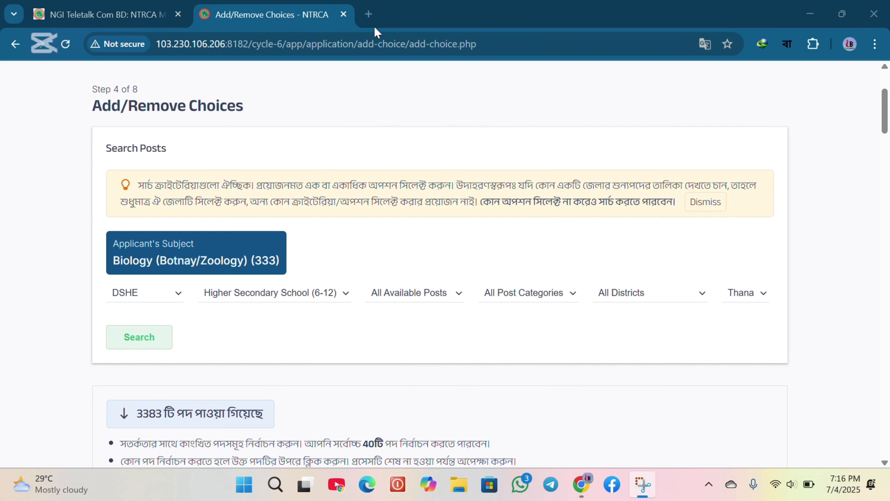
click(410, 298)
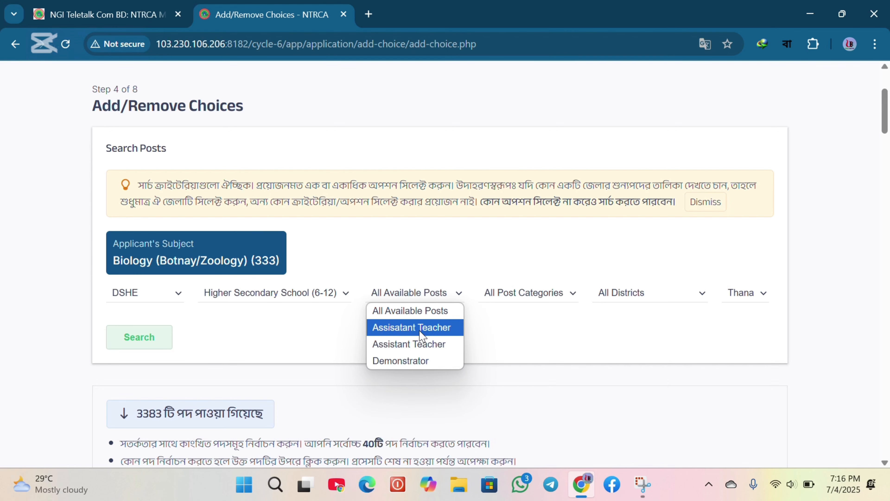
click(369, 27)
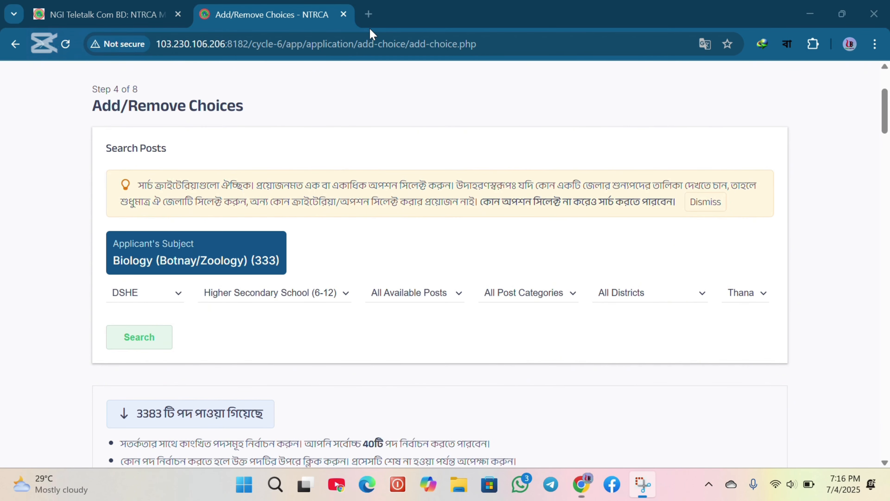
click(425, 294)
click(424, 348)
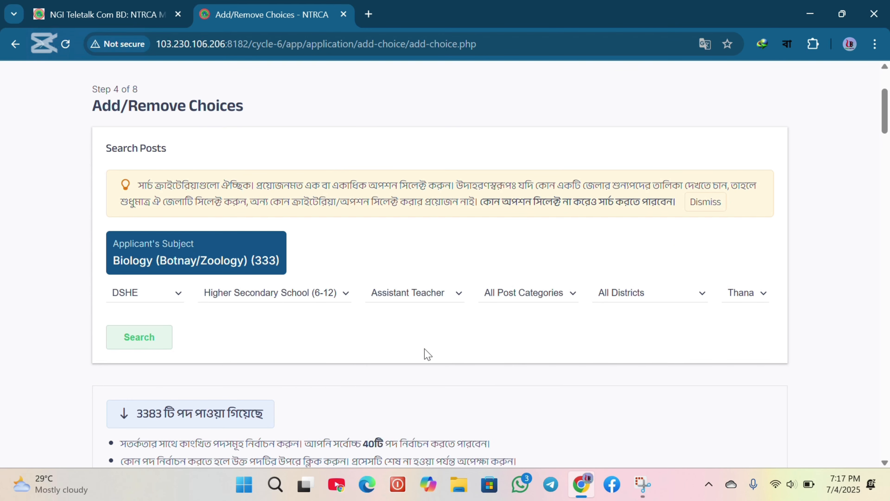
click(571, 295)
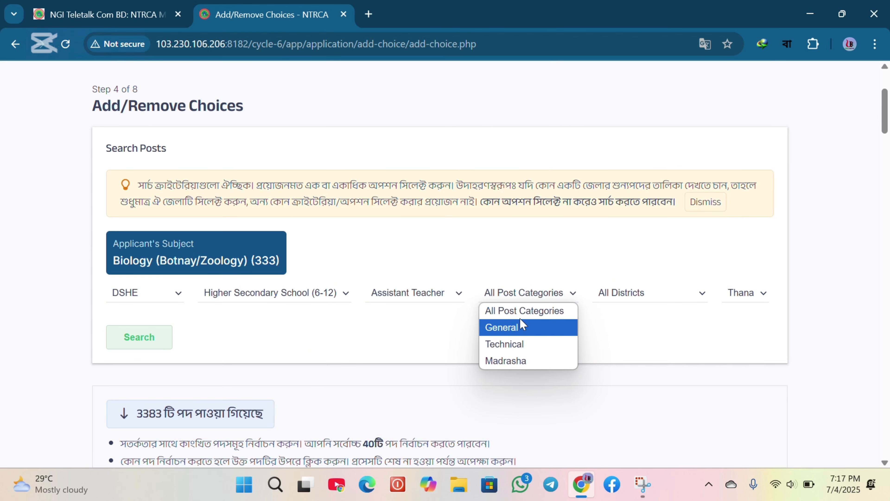
click(510, 330)
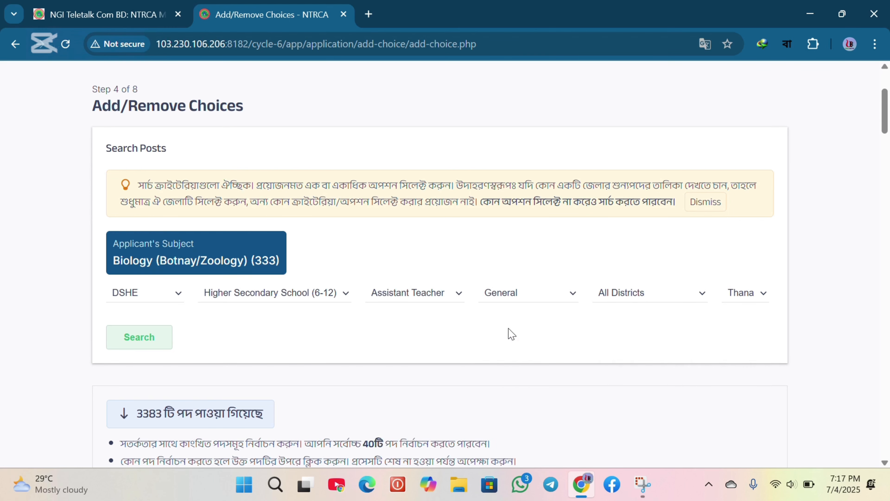
Narrow the post search to Madaripur district and Kalkini thana and run the search
click(690, 298)
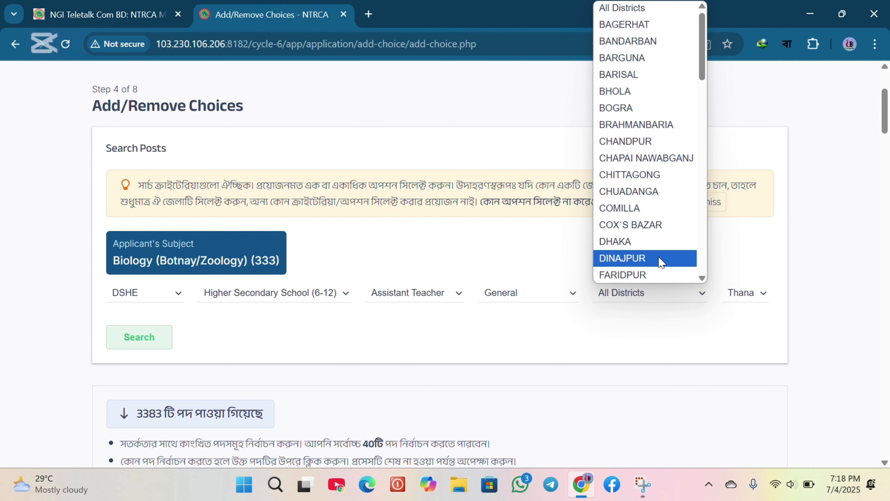
click(374, 28)
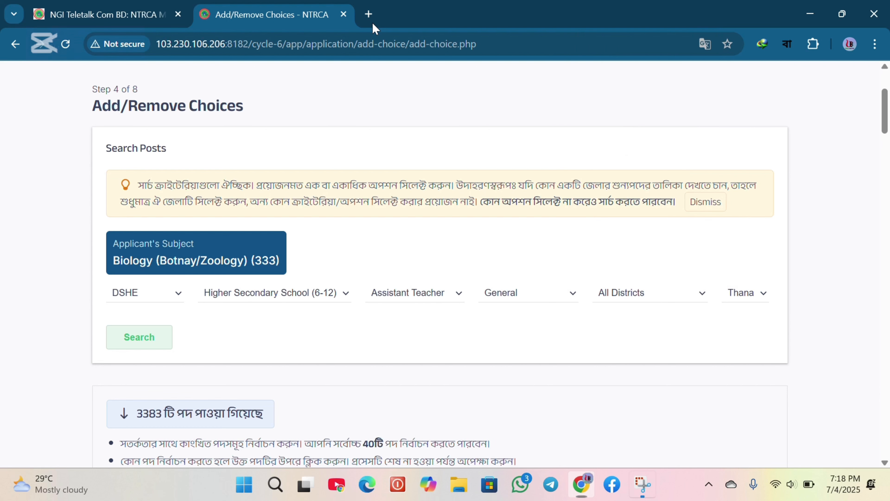
key(m)
click(665, 302)
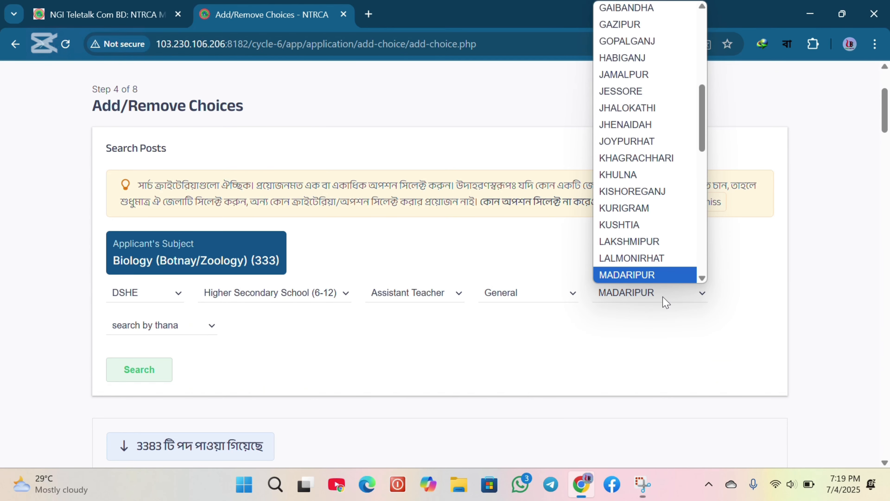
click(629, 275)
click(206, 331)
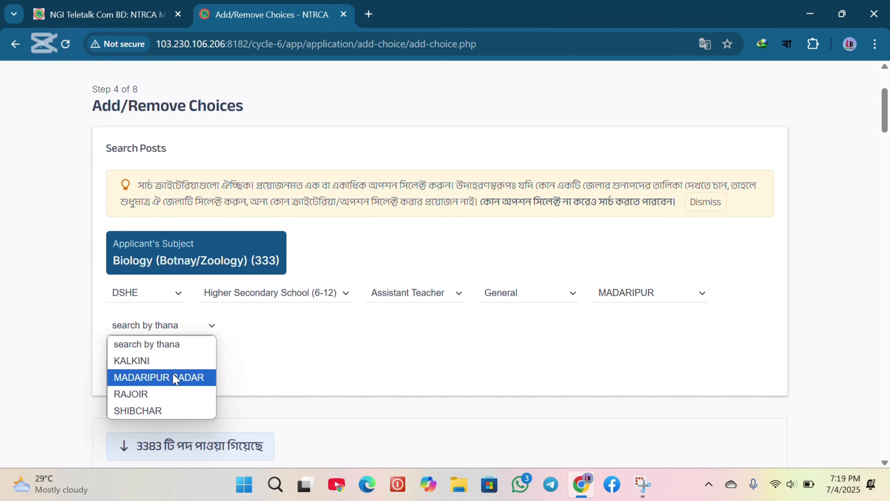
click(160, 366)
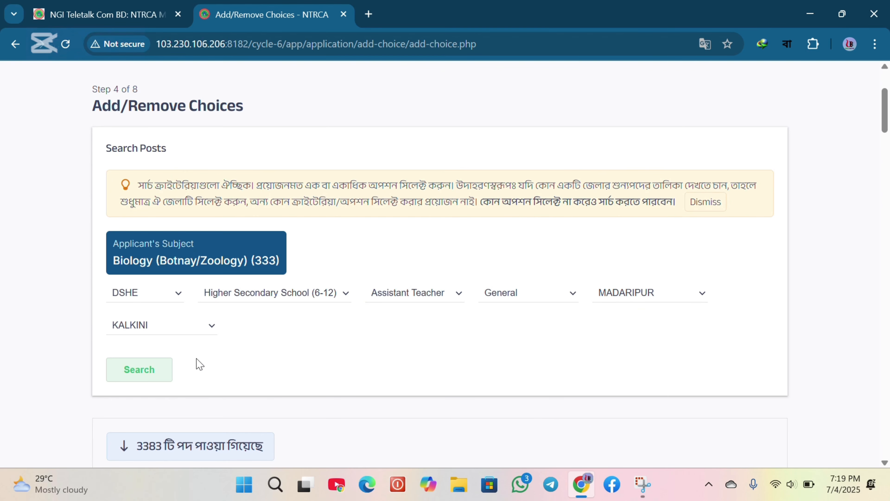
click(156, 378)
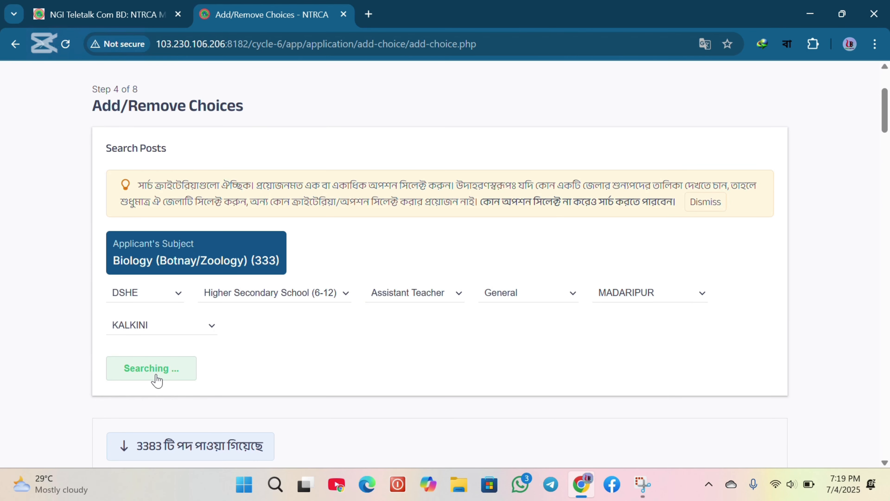
Add the Assistant Teacher post at D.K.Ideal Syed Atahar Ali Academy & College to the choice list
scroll(156, 378, down, 8)
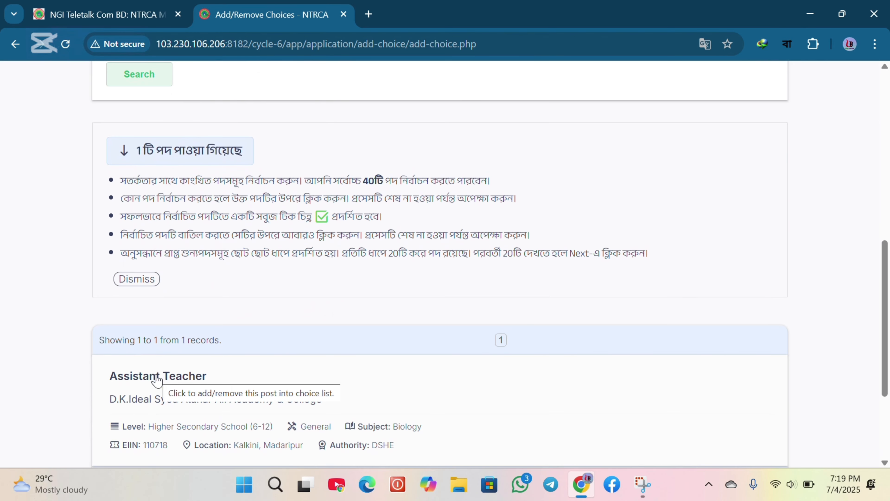
scroll(156, 380, down, 2)
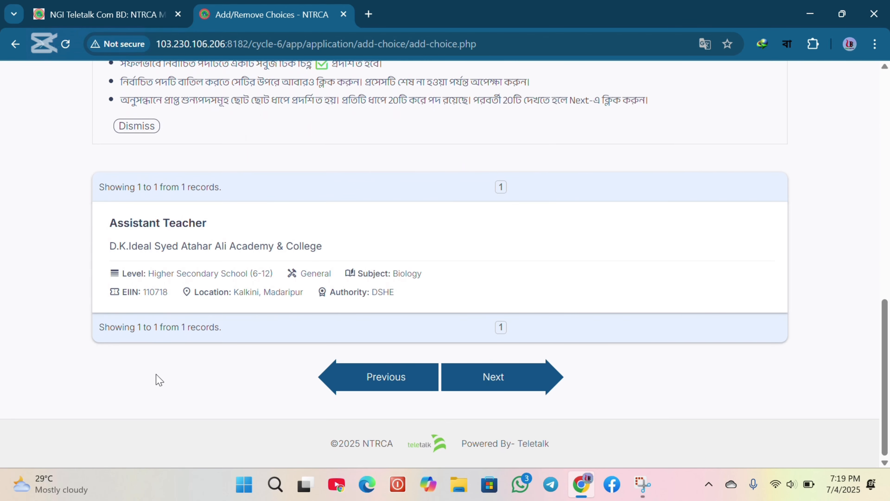
scroll(156, 380, up, 2)
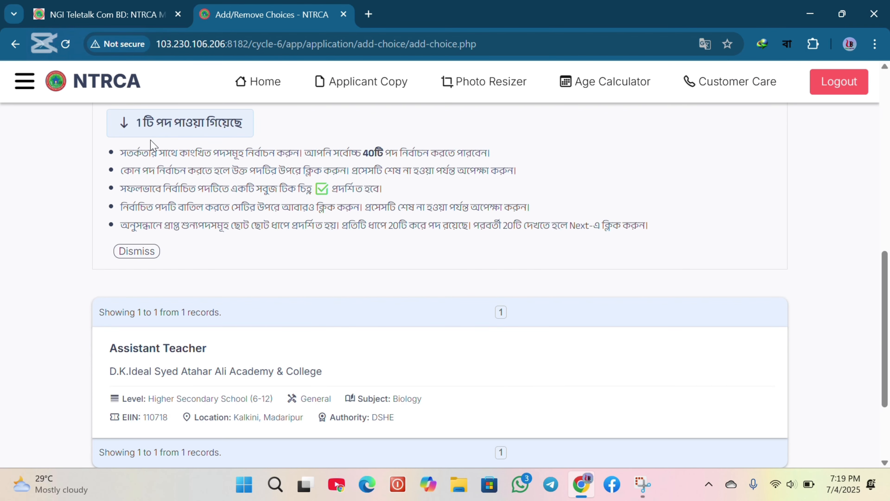
scroll(150, 172, up, 1)
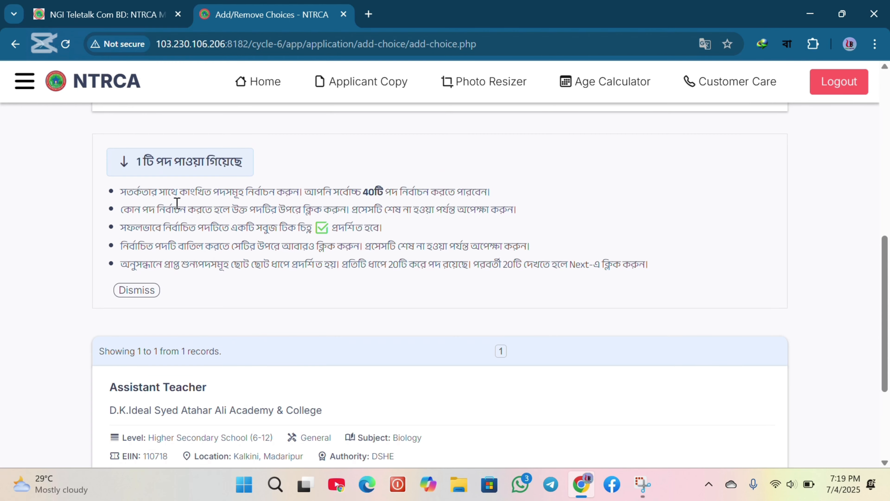
scroll(197, 209, up, 3)
scroll(210, 212, down, 2)
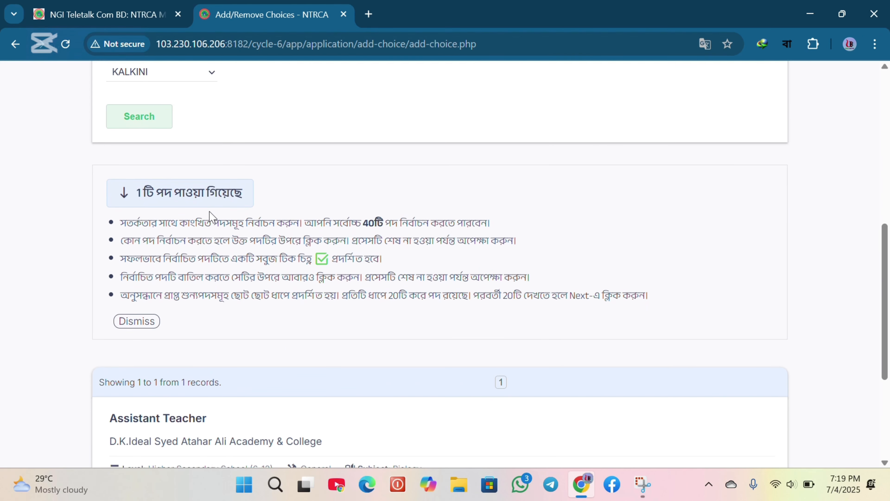
scroll(210, 214, down, 1)
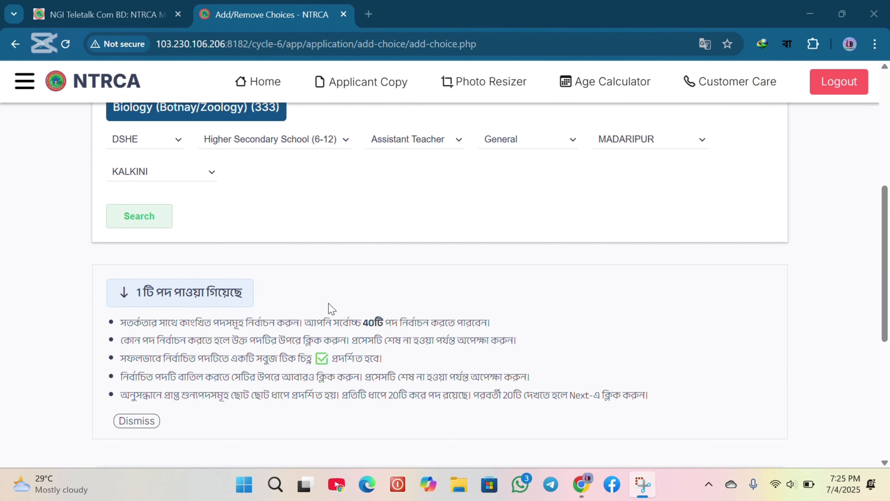
scroll(330, 307, down, 1)
scroll(330, 308, down, 6)
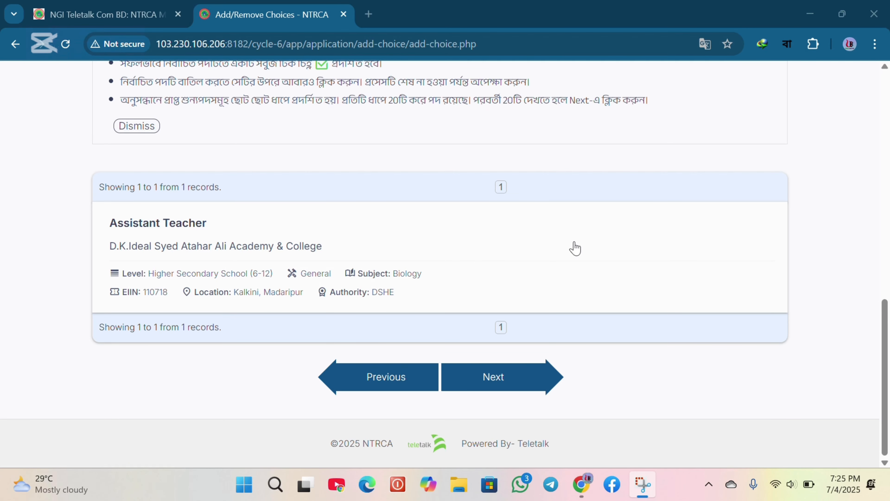
click(490, 248)
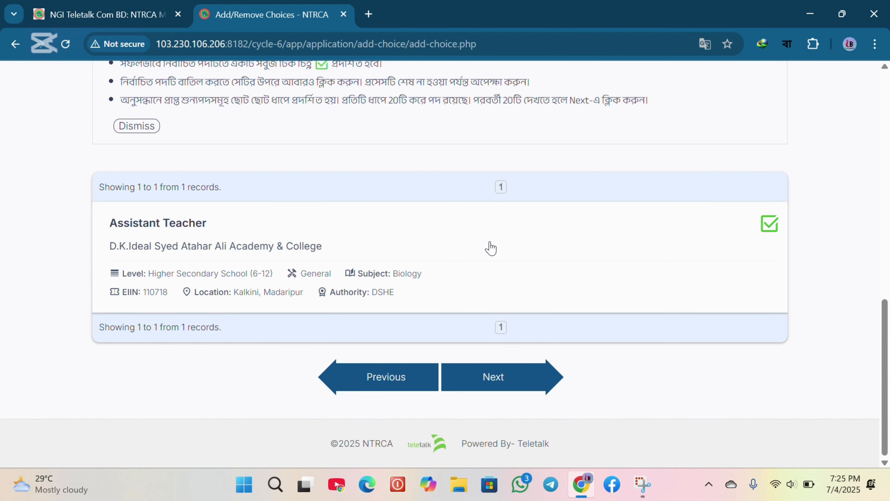
Proceed to the Order/Remove Choices step and review the chosen post list
click(487, 382)
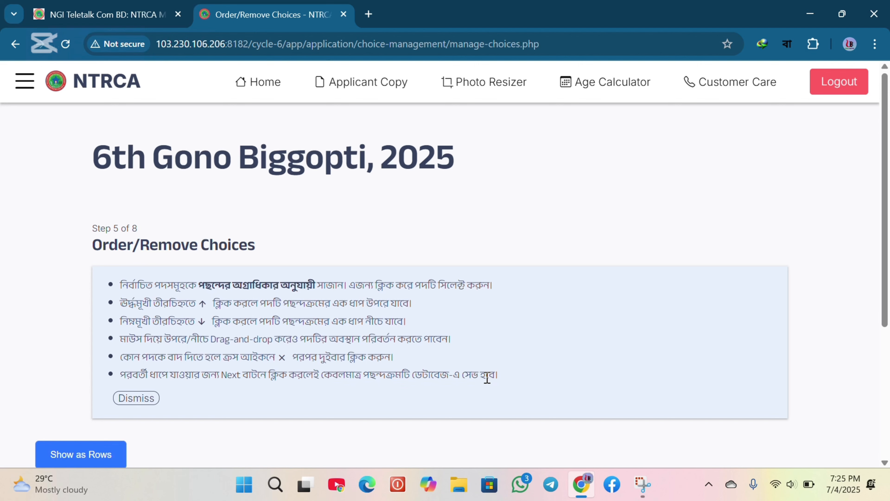
scroll(487, 380, down, 1)
scroll(489, 383, down, 5)
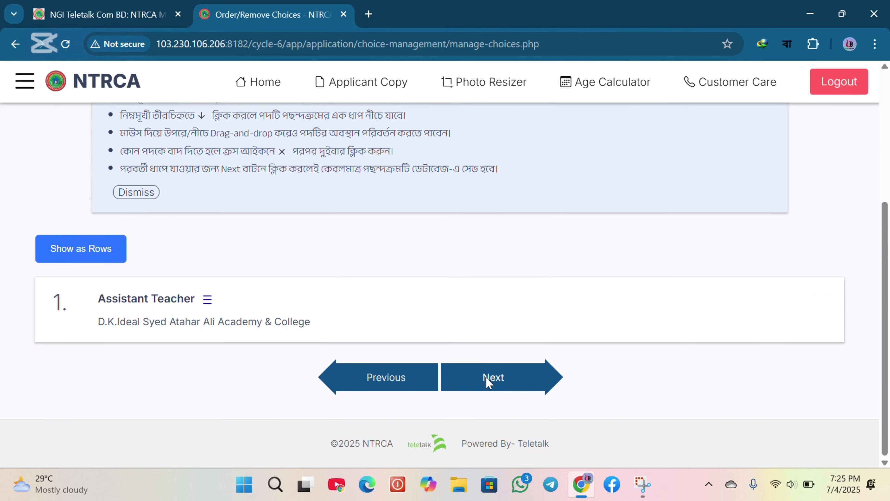
scroll(489, 382, up, 4)
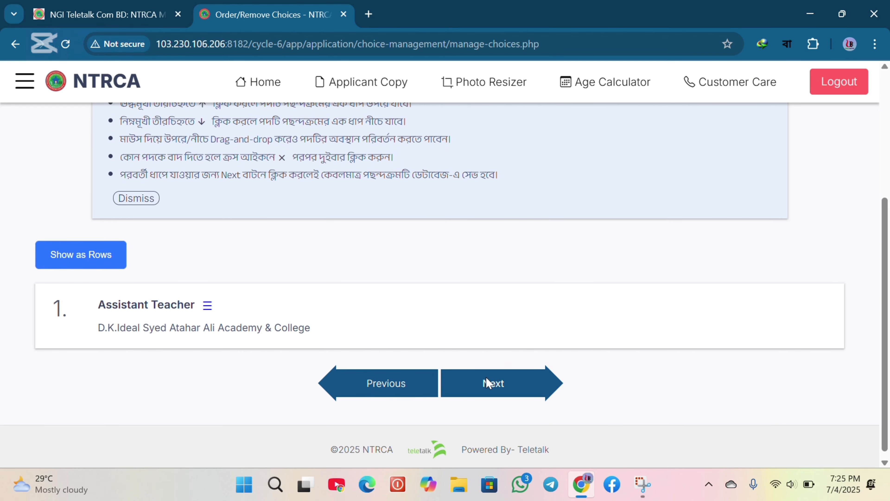
scroll(490, 383, up, 2)
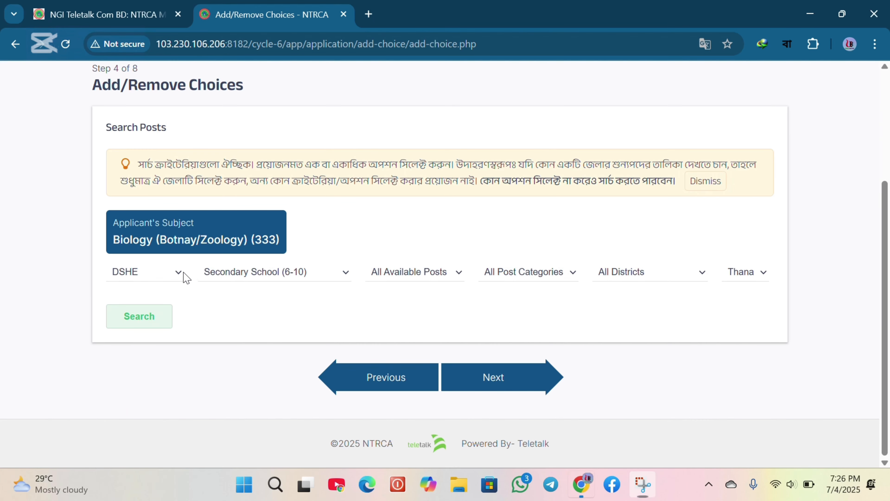
Set the post search to DSHE, Secondary School (6-10), Assistant Teacher and the General category
click(179, 272)
click(264, 282)
click(279, 273)
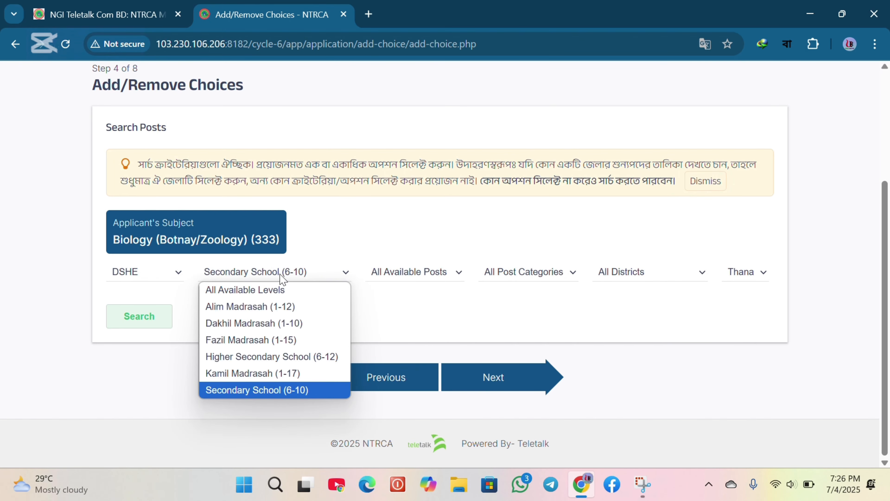
click(448, 277)
click(447, 278)
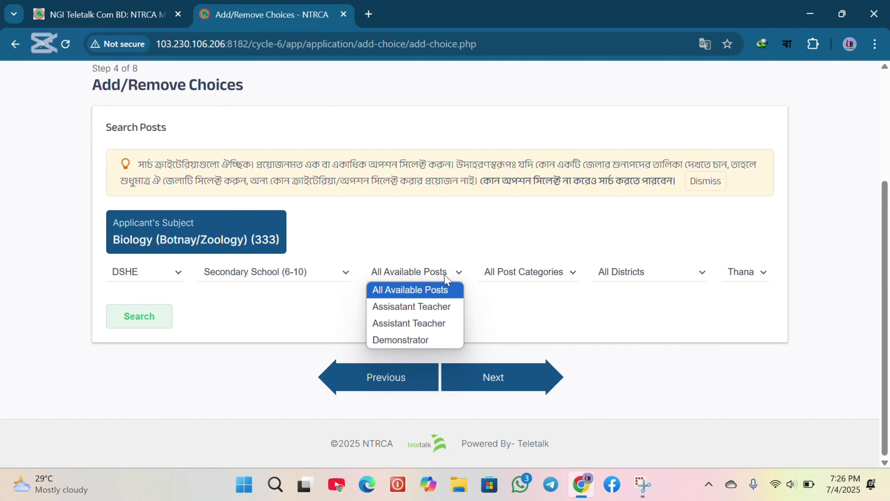
click(431, 325)
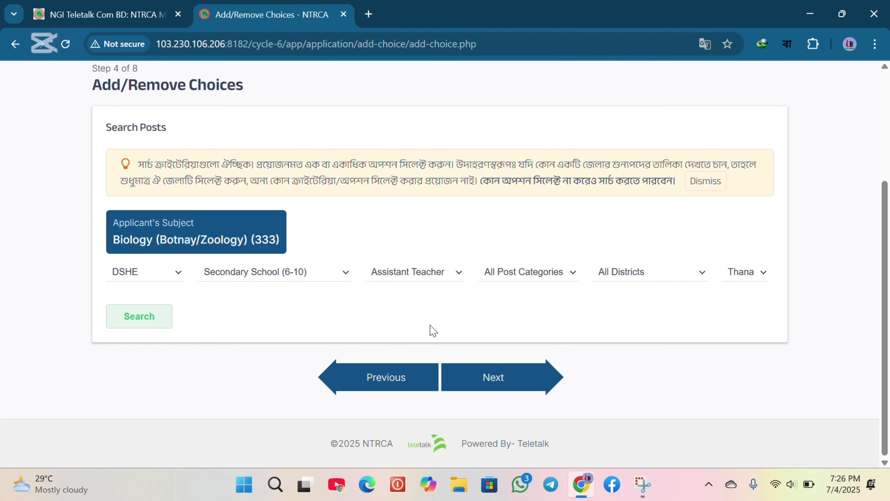
click(556, 282)
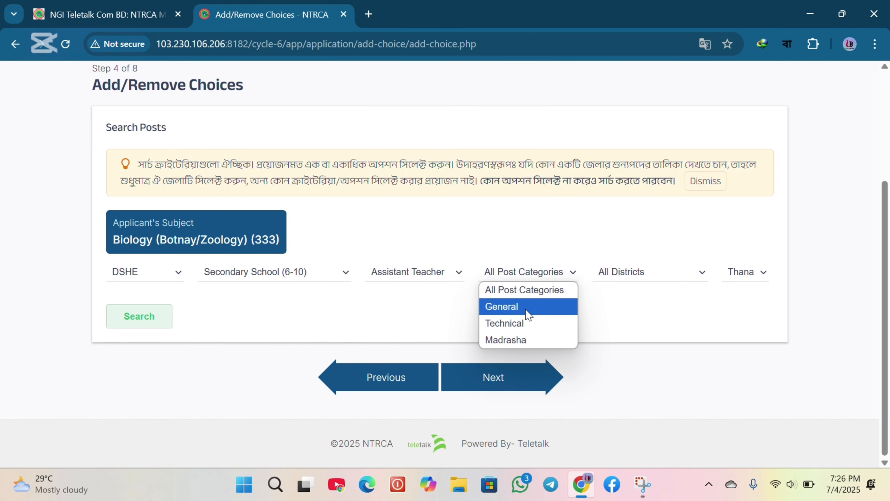
click(526, 310)
Narrow the search to Madaripur district and Kalkini thana and run the search
click(653, 282)
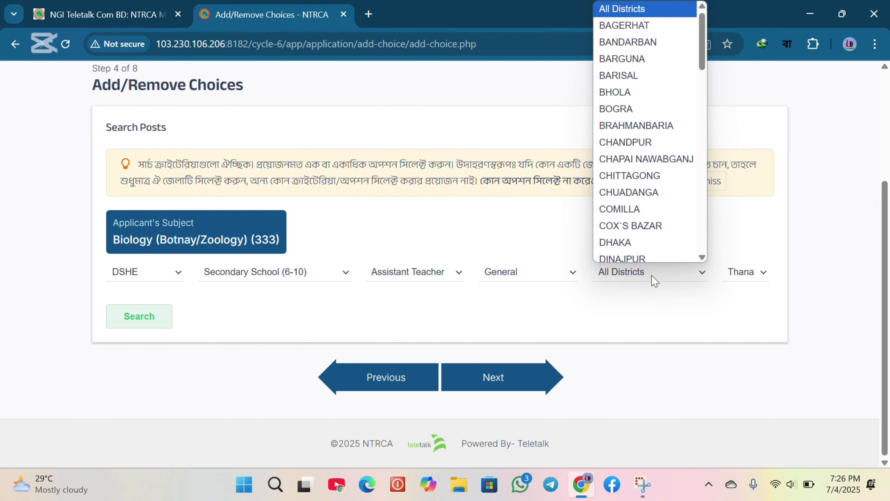
key(g)
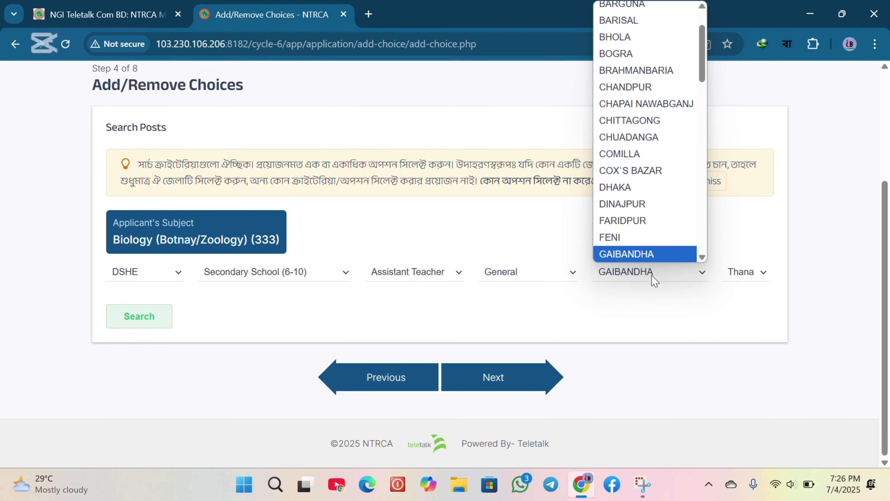
key(m)
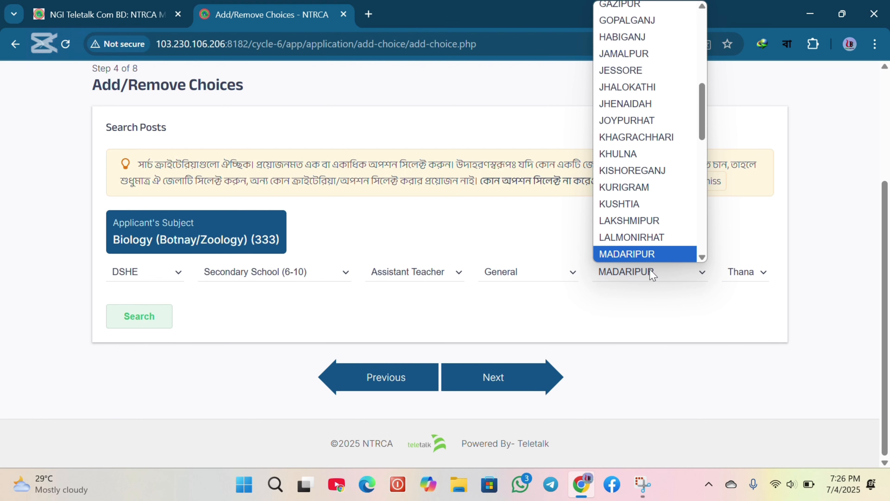
click(648, 257)
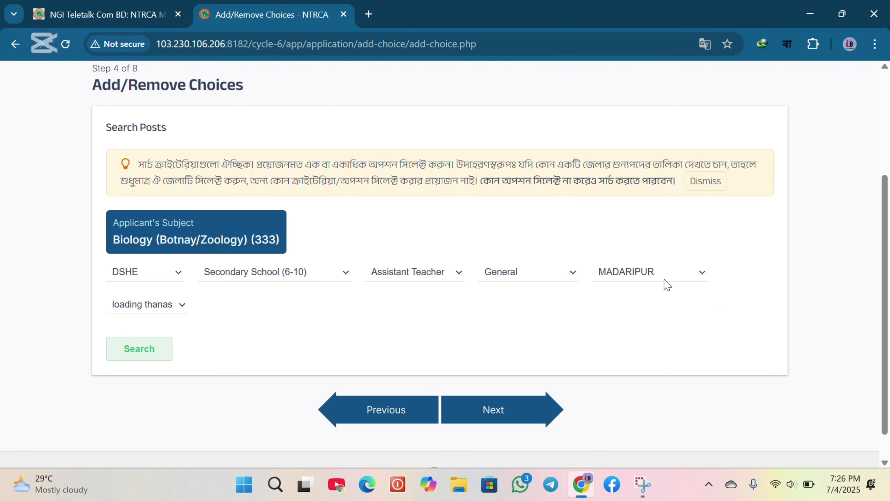
click(209, 306)
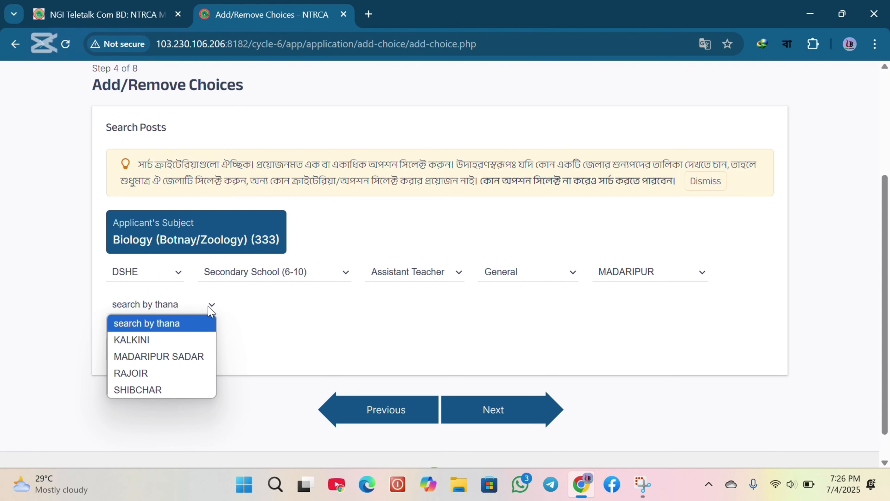
click(165, 340)
click(152, 349)
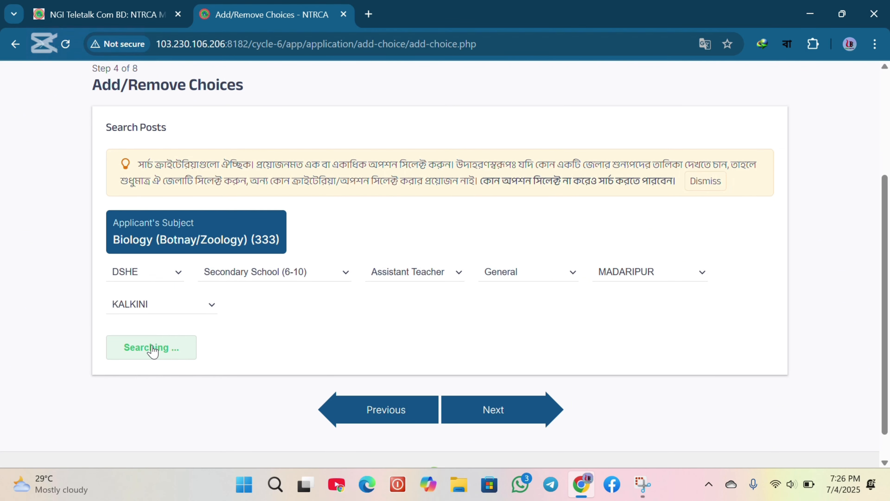
Browse the Kalkini secondary school results and add the Shashikar High School Assistant Teacher post to the choices
scroll(151, 349, down, 8)
scroll(298, 325, down, 7)
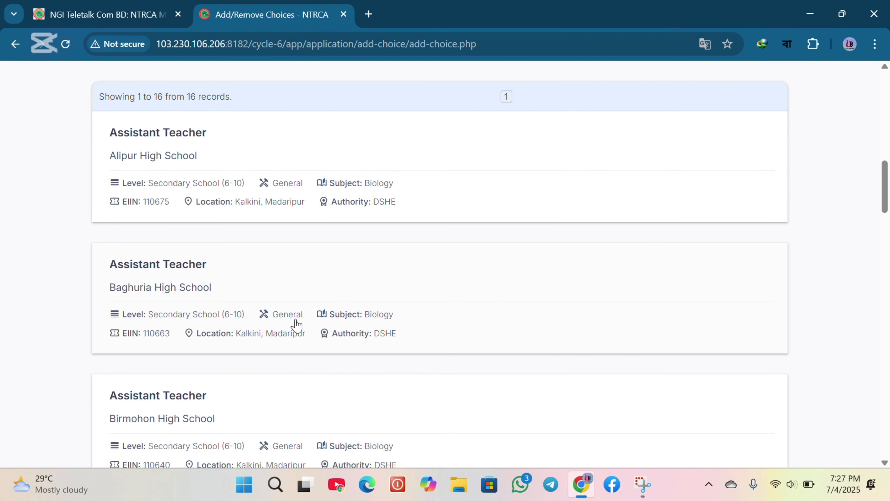
scroll(297, 325, down, 18)
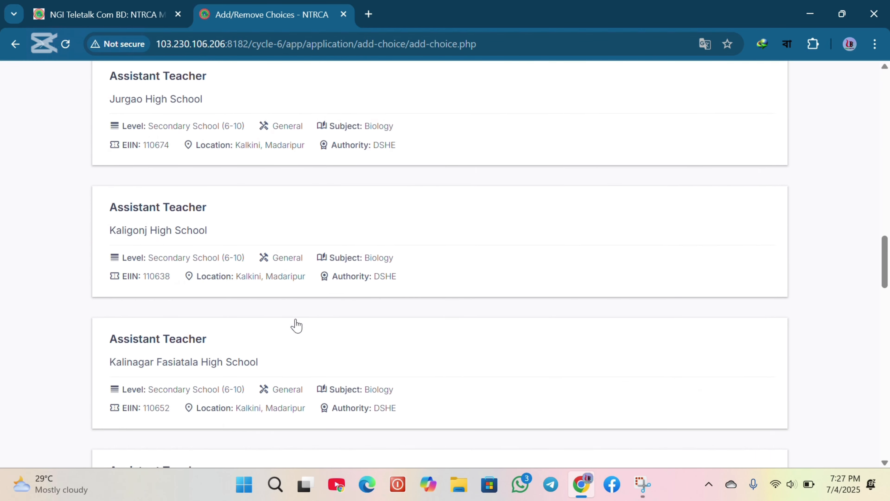
scroll(297, 324, down, 12)
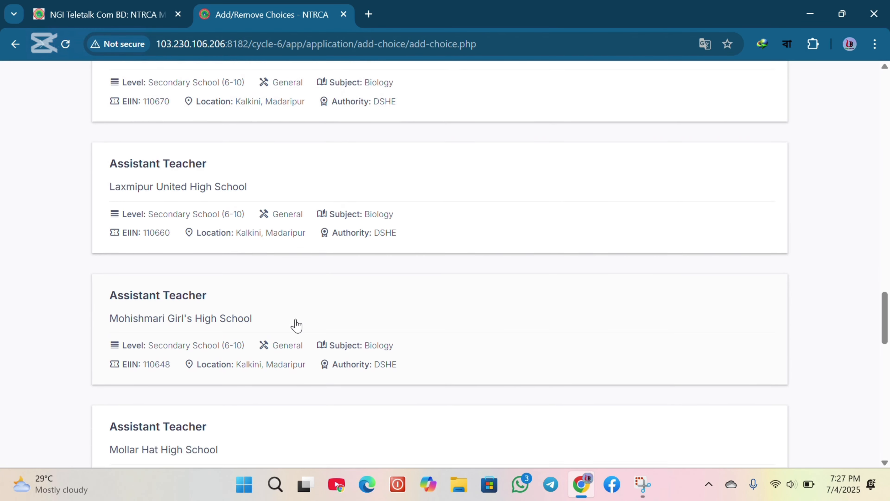
scroll(296, 326, down, 10)
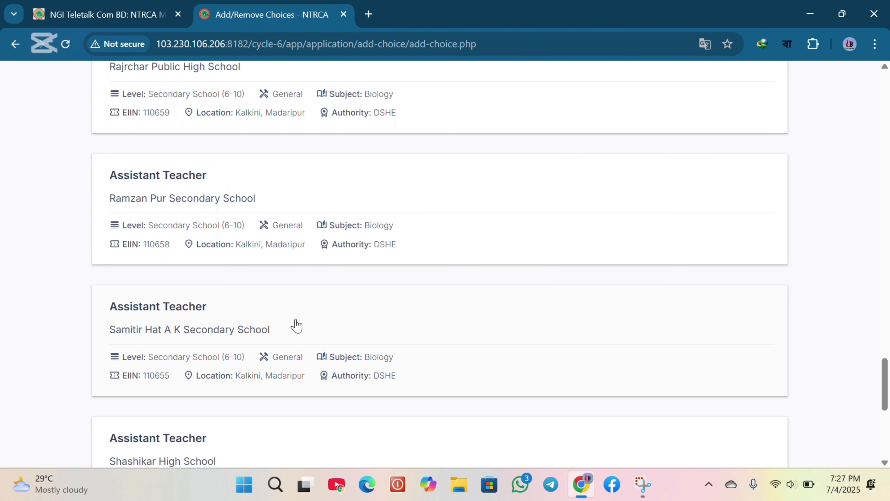
scroll(296, 326, down, 4)
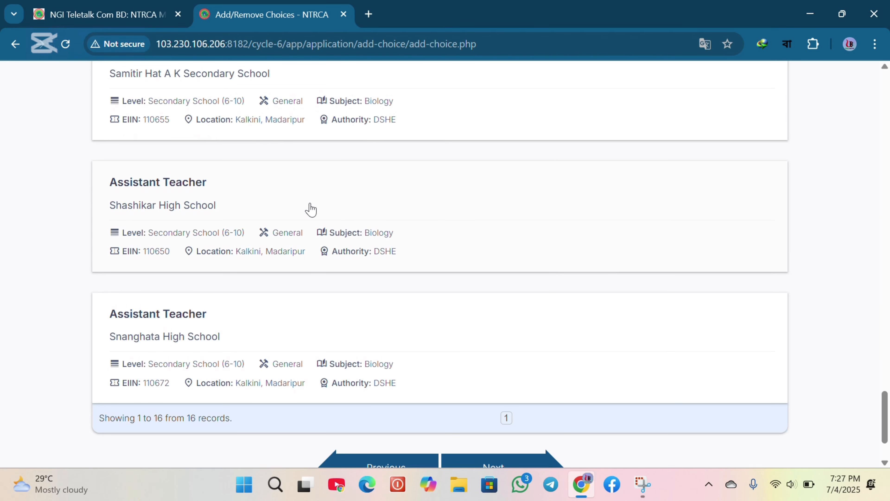
click(429, 206)
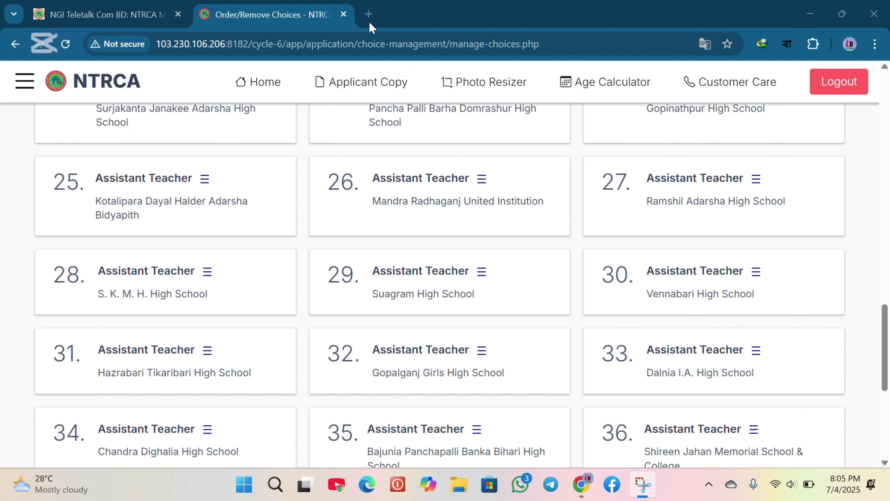
Move the Hazrabari Tikaribari High School choice up to about position 26 in the preference order
drag(154, 371, 431, 171)
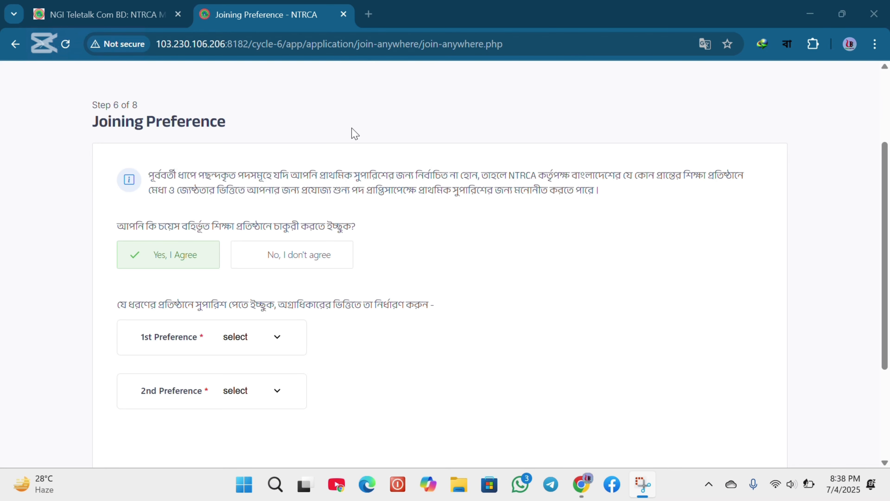
Set both the 1st and 2nd joining preferences to General on the Joining Preference step
scroll(211, 181, up, 1)
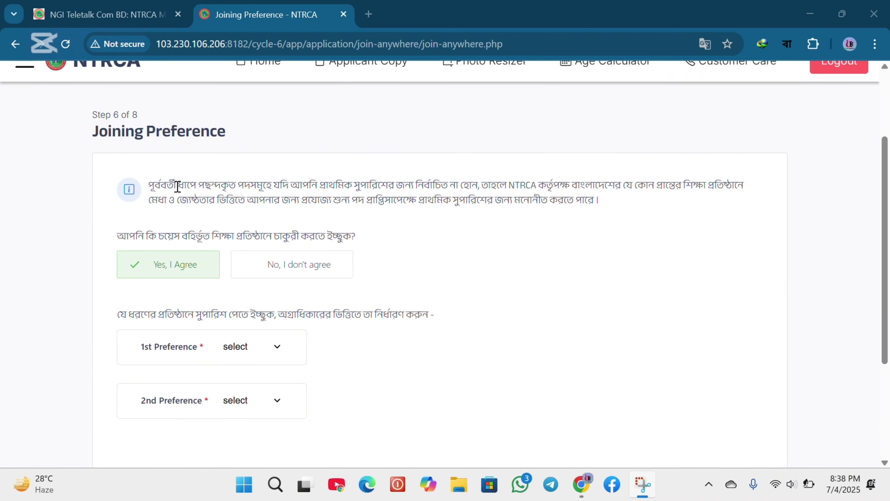
drag(151, 184, 621, 204)
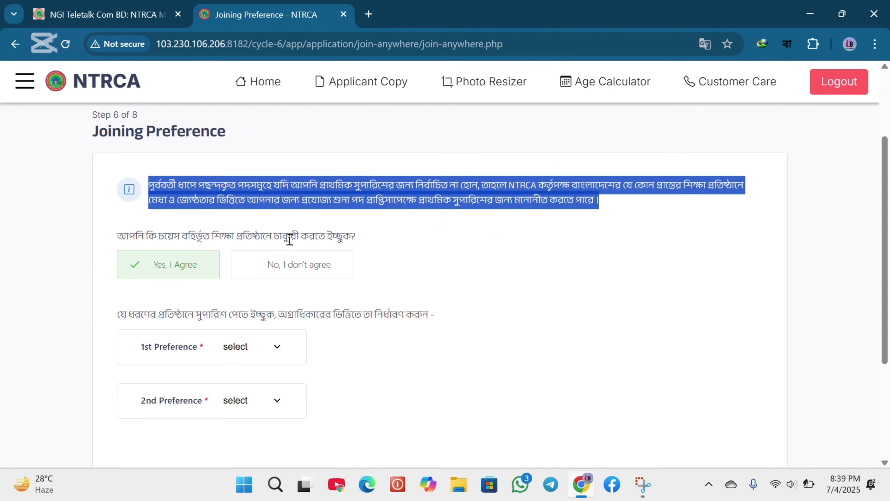
click(357, 241)
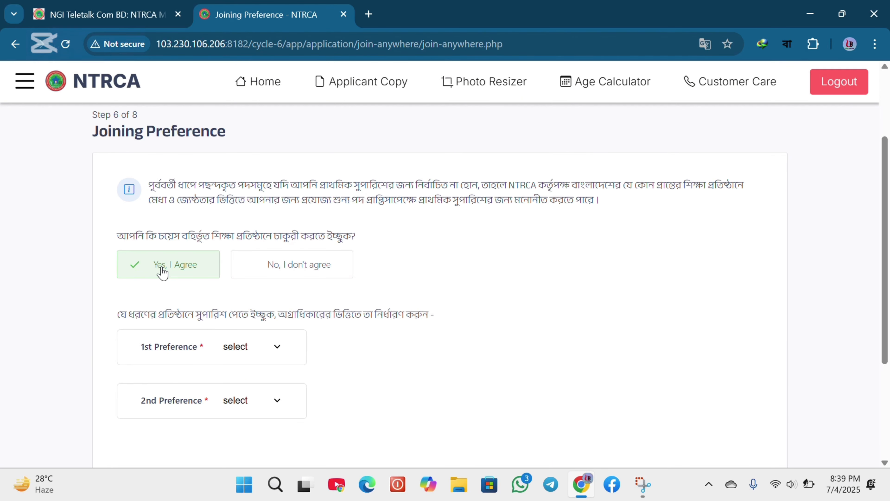
scroll(162, 271, down, 3)
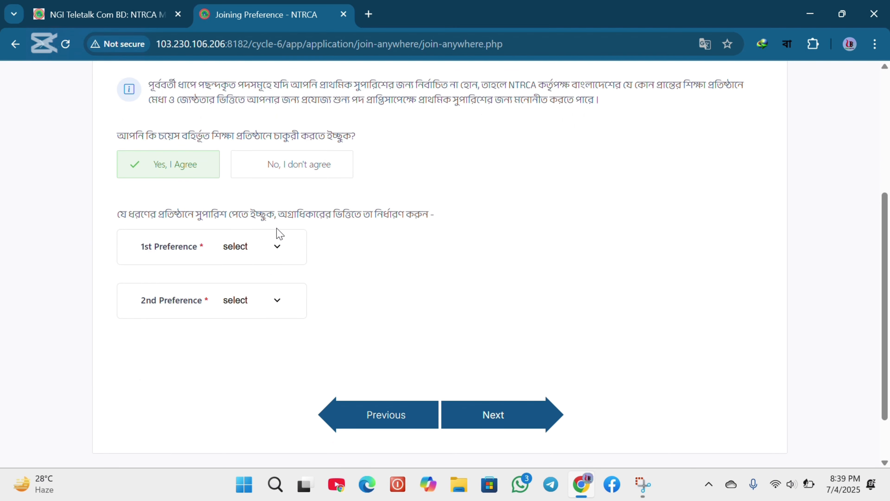
click(274, 247)
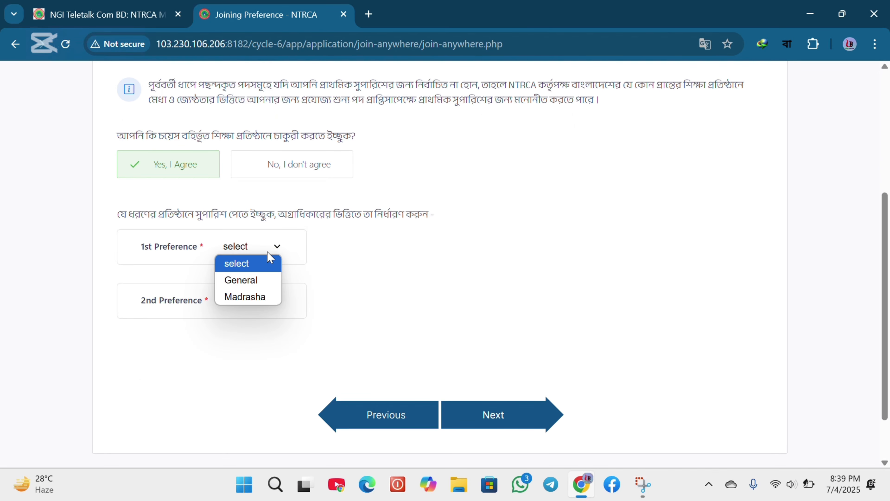
click(260, 281)
scroll(260, 282, down, 3)
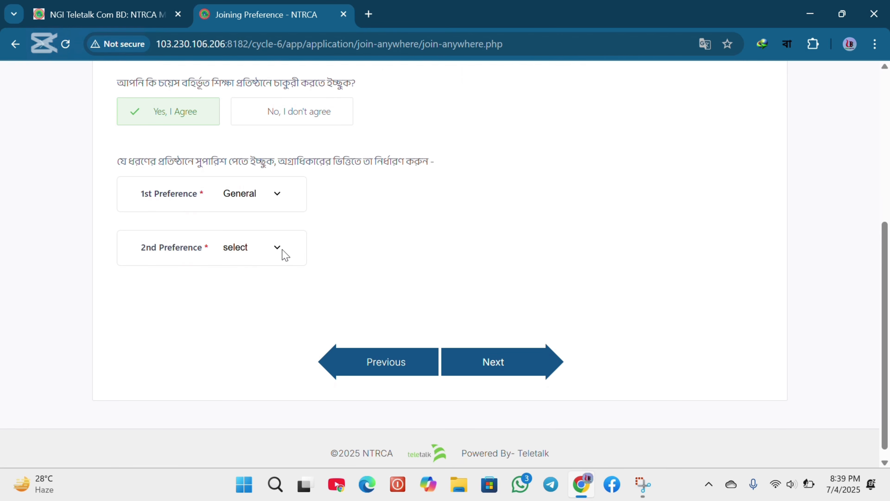
click(281, 252)
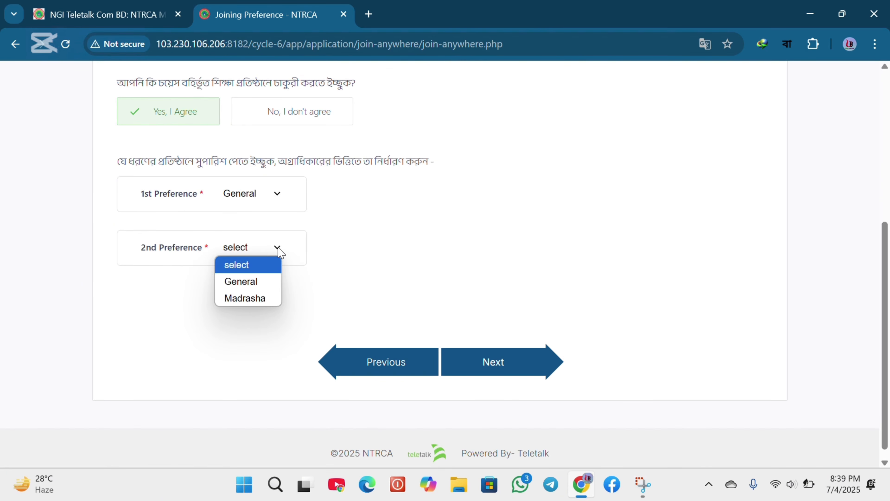
click(260, 282)
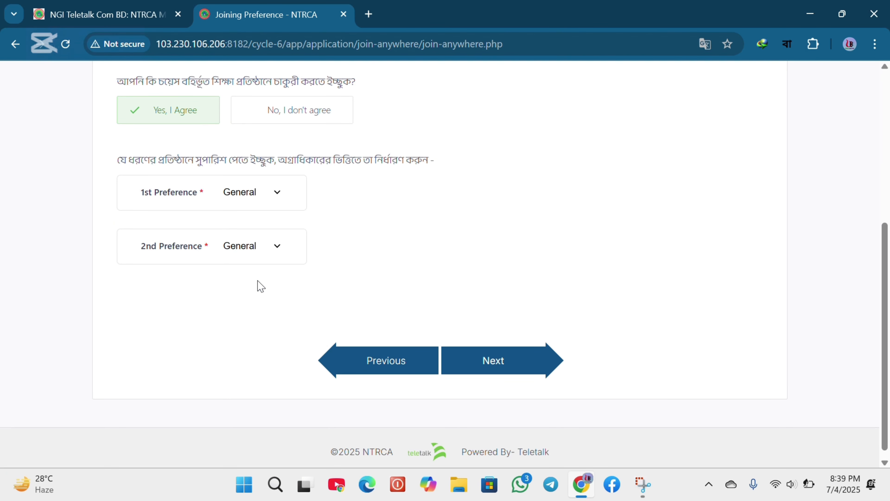
scroll(258, 280, down, 1)
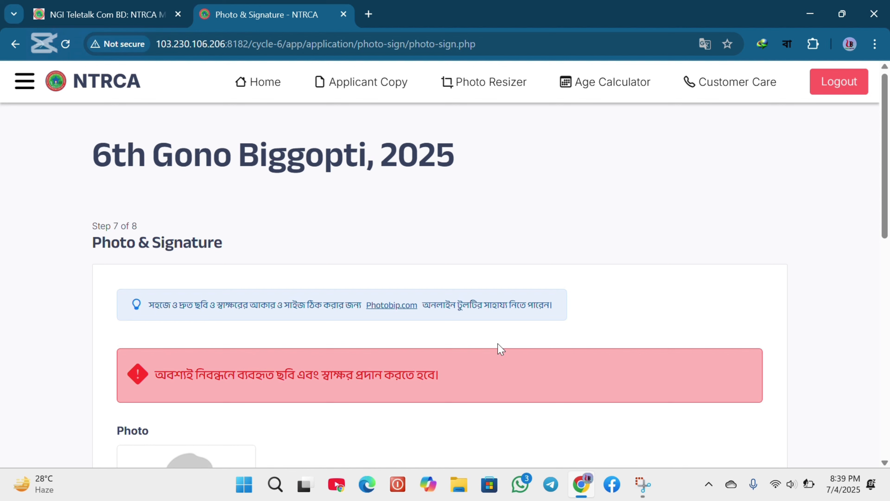
Review the photo and signature requirements on the Photo & Signature step
scroll(501, 349, down, 2)
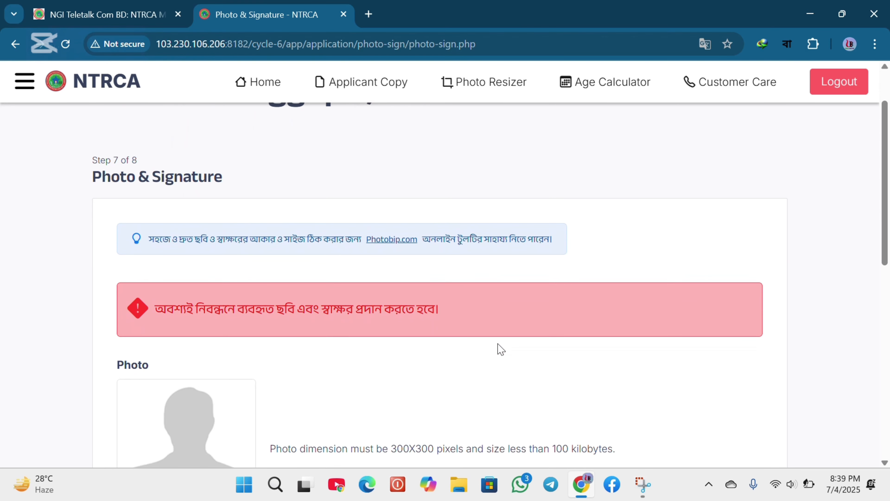
scroll(501, 349, down, 1)
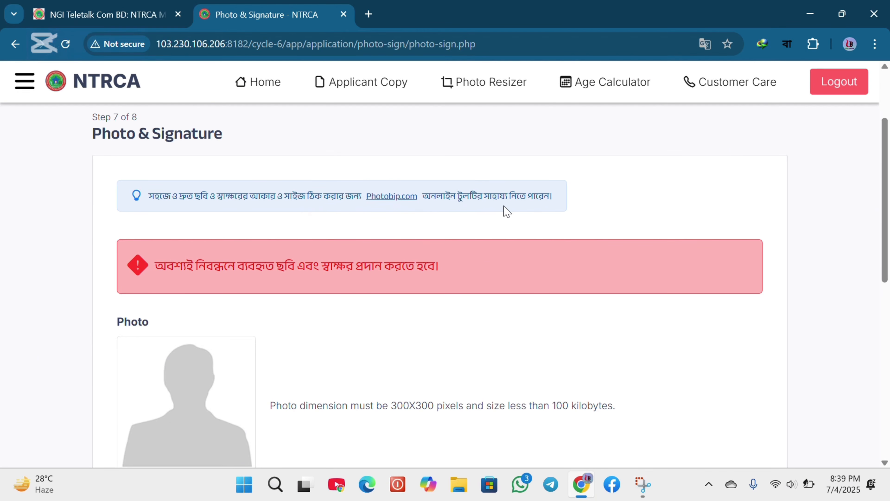
scroll(385, 237, down, 2)
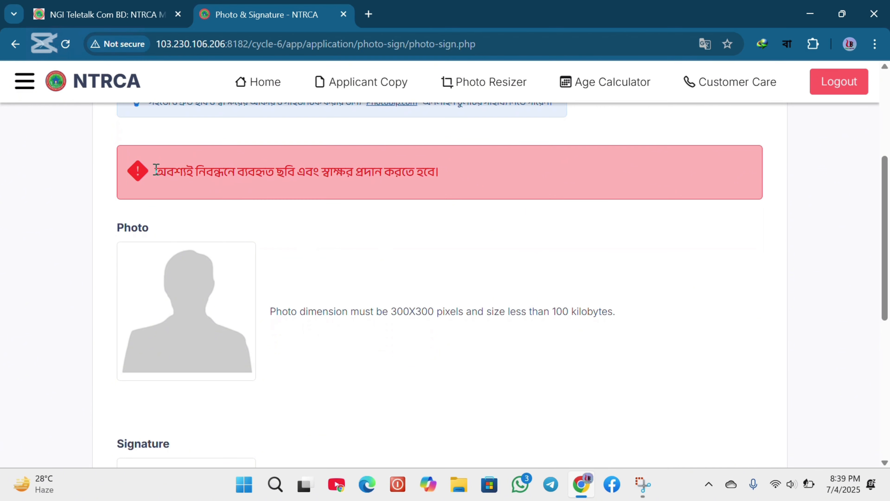
drag(159, 170, 431, 172)
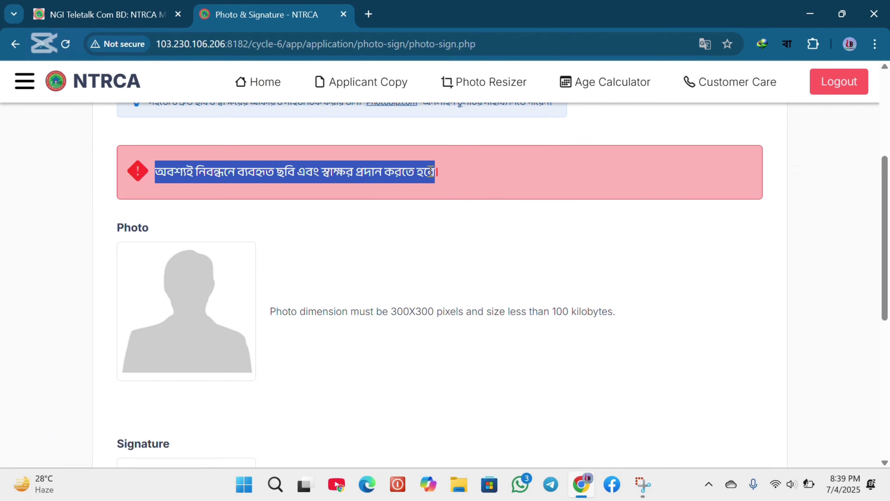
scroll(381, 250, down, 3)
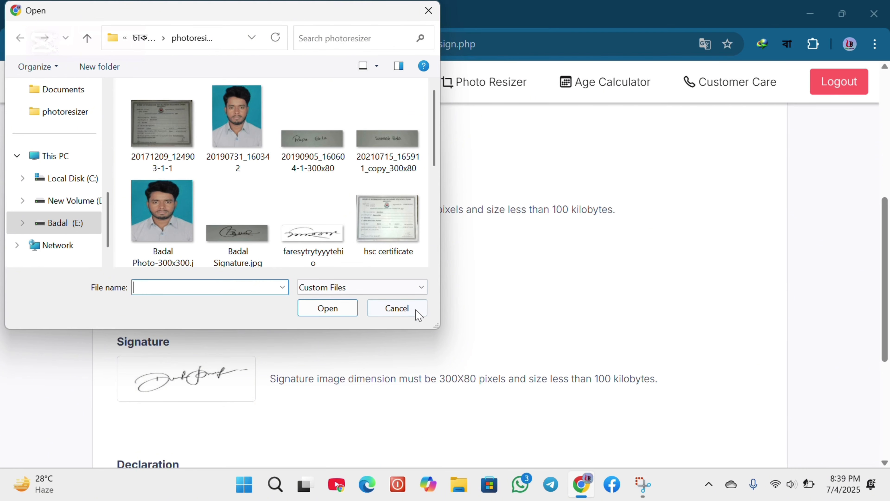
click(404, 310)
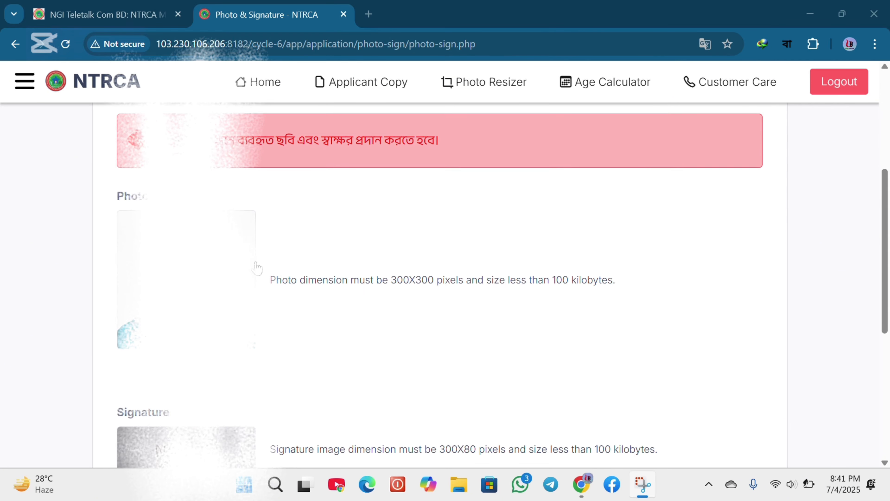
Accept the declaration and continue to the Preview & Final Submission step
scroll(257, 268, down, 4)
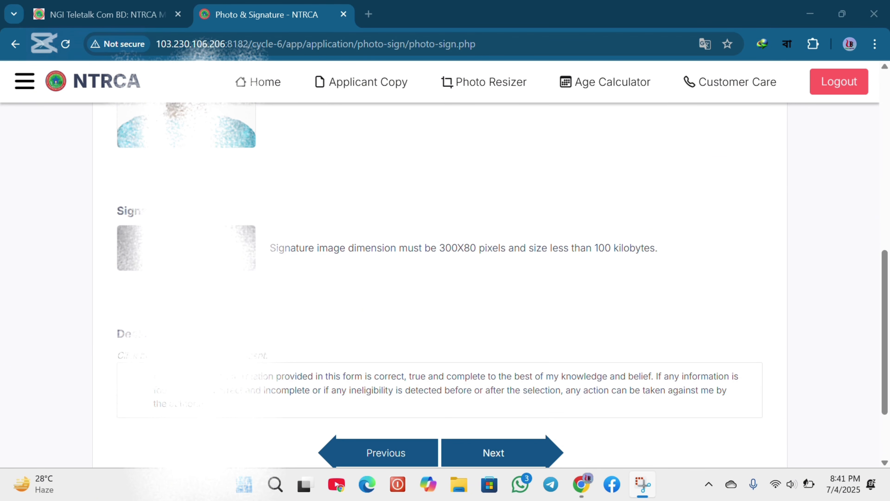
click(265, 371)
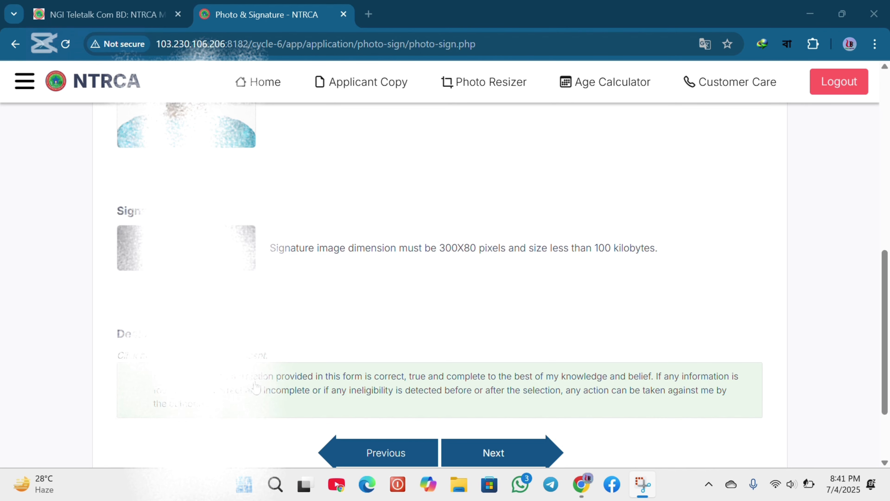
scroll(257, 384, down, 1)
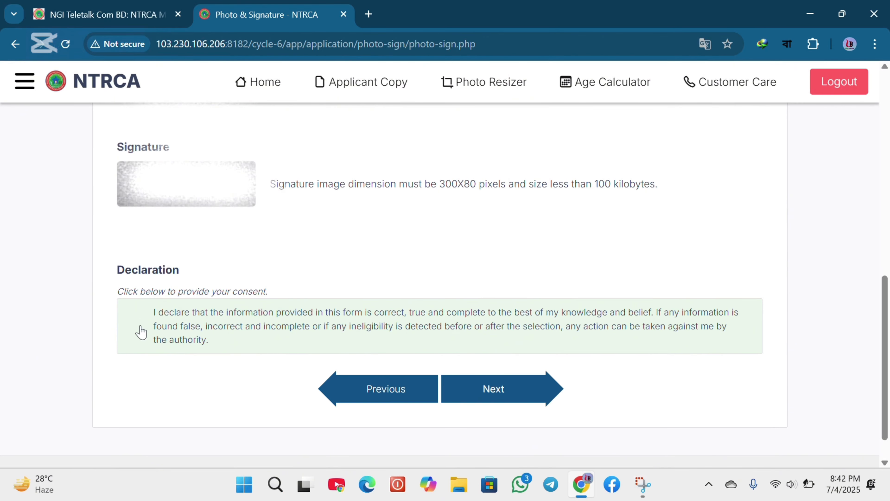
click(137, 331)
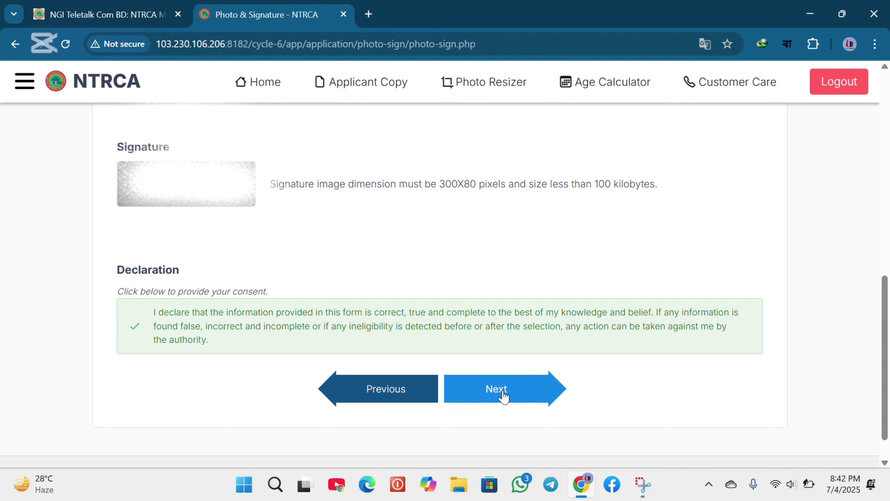
click(511, 388)
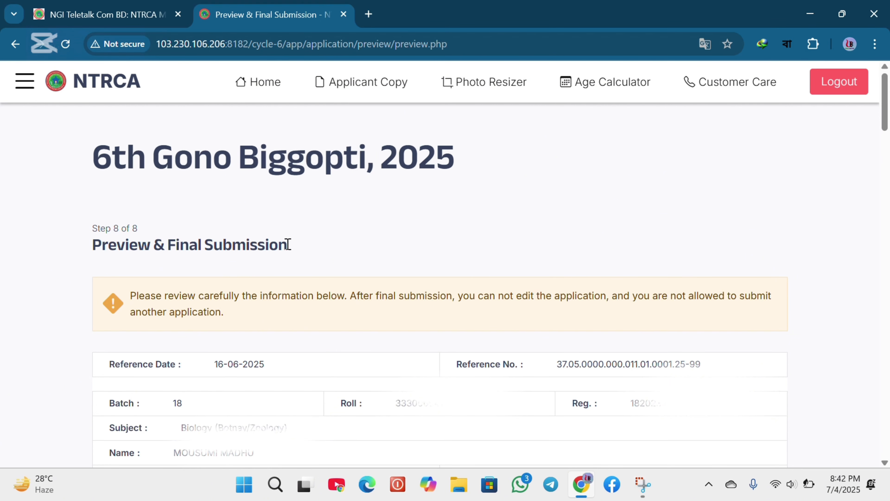
Review the application preview, including personal details and the ordered list of post choices
scroll(350, 223, down, 5)
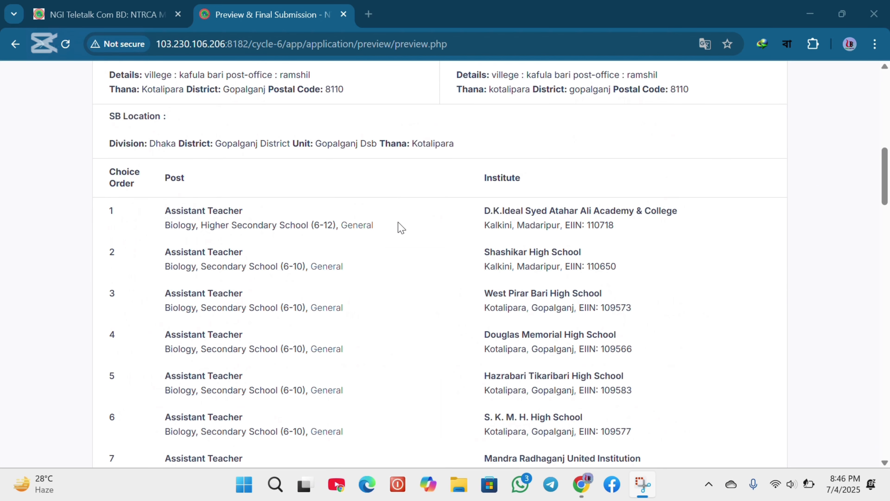
scroll(401, 228, down, 2)
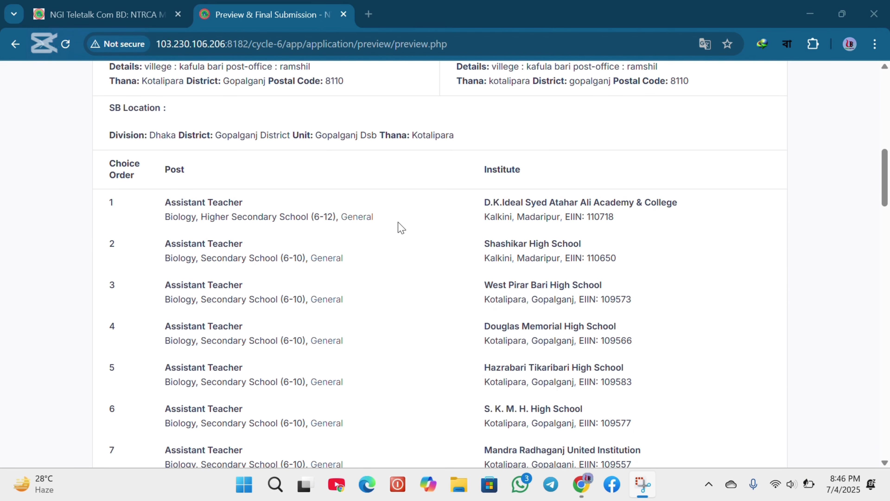
scroll(401, 228, down, 2)
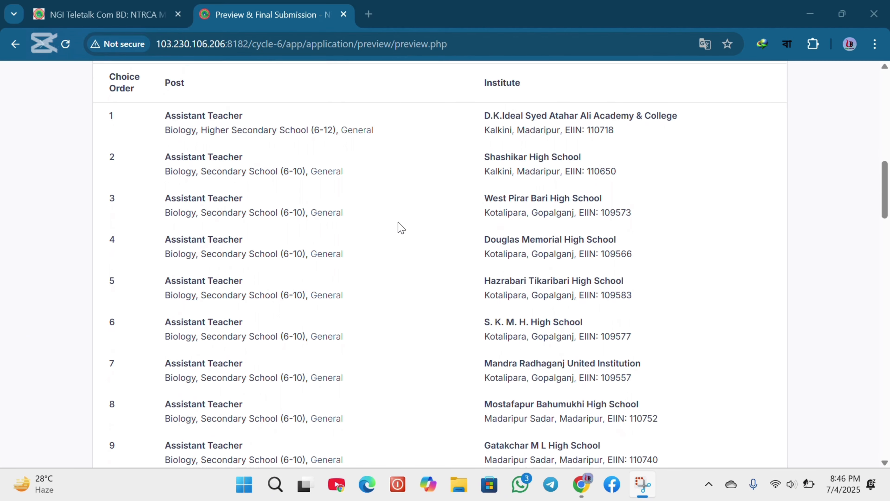
scroll(401, 228, down, 2)
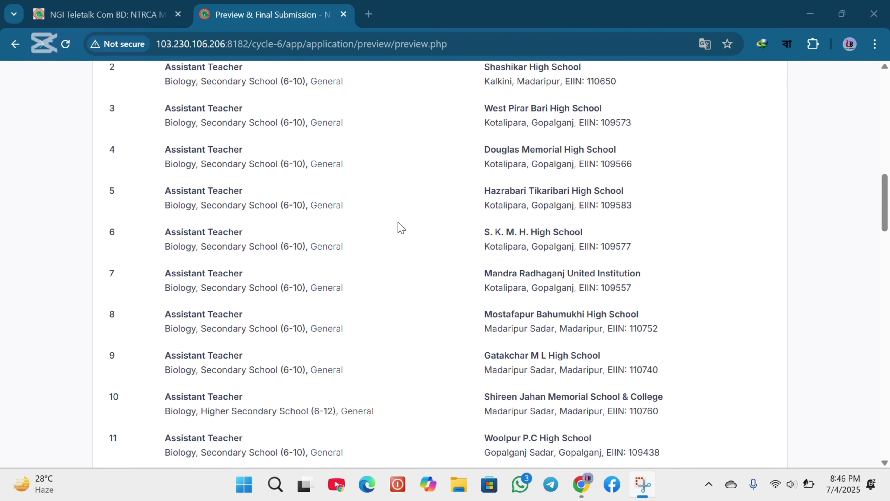
scroll(402, 228, down, 2)
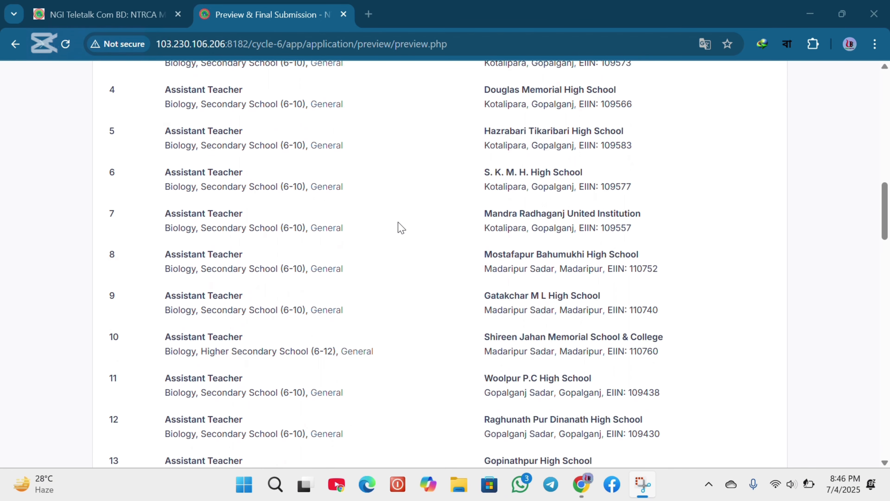
scroll(401, 228, down, 1)
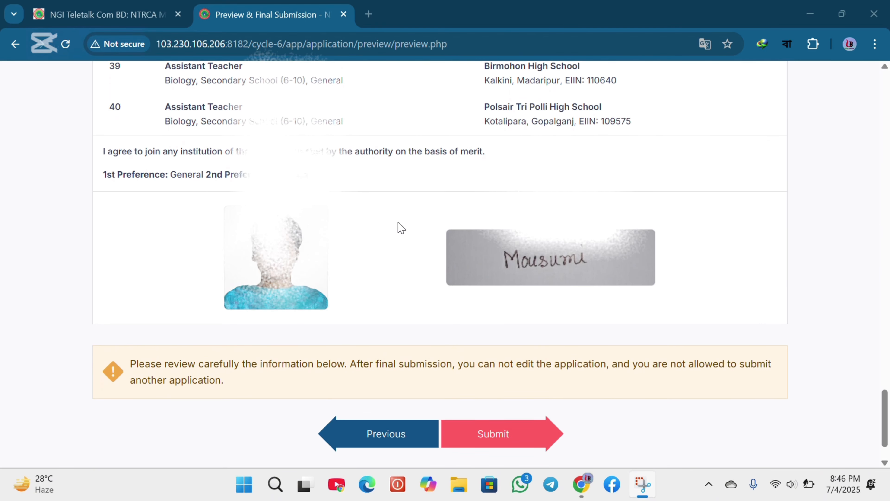
scroll(402, 228, down, 1)
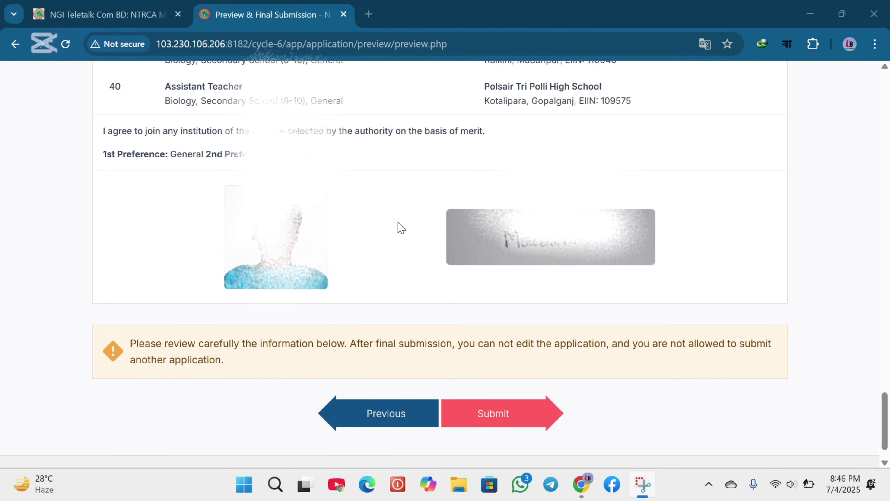
Submit the final application
scroll(401, 228, down, 1)
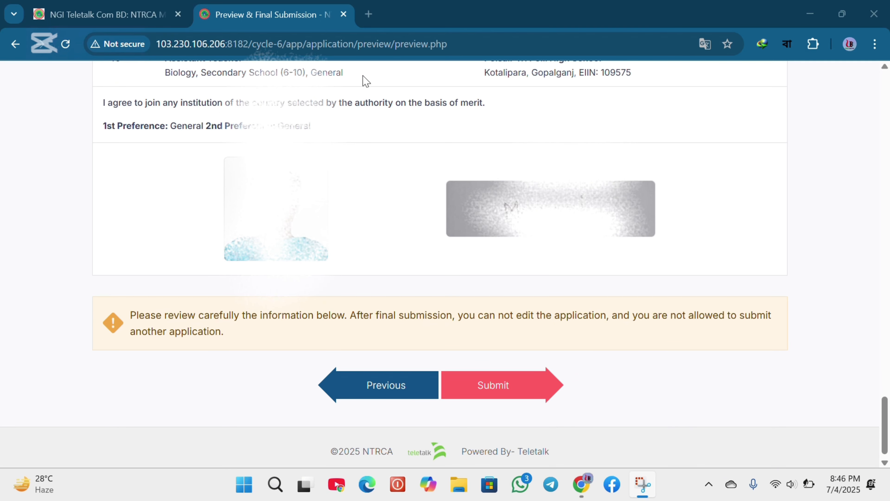
click(503, 392)
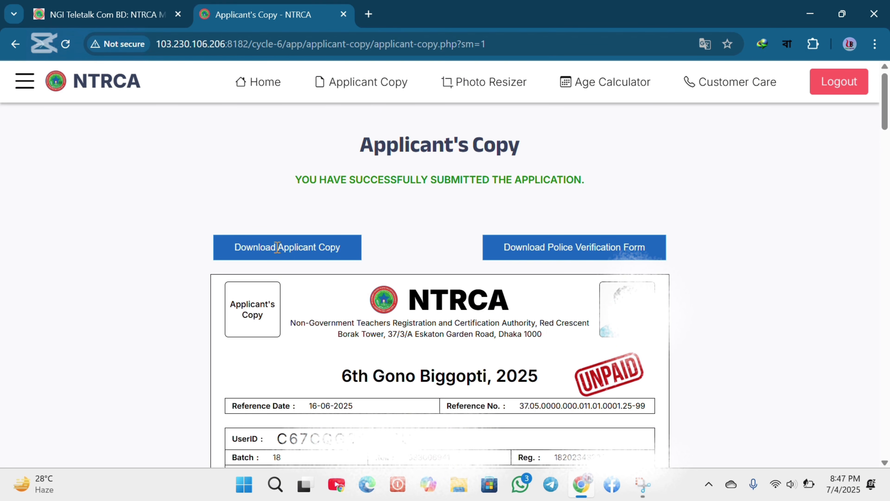
Download the Applicant Copy, keeping the blocked download, and download the Police Verification Form
click(339, 245)
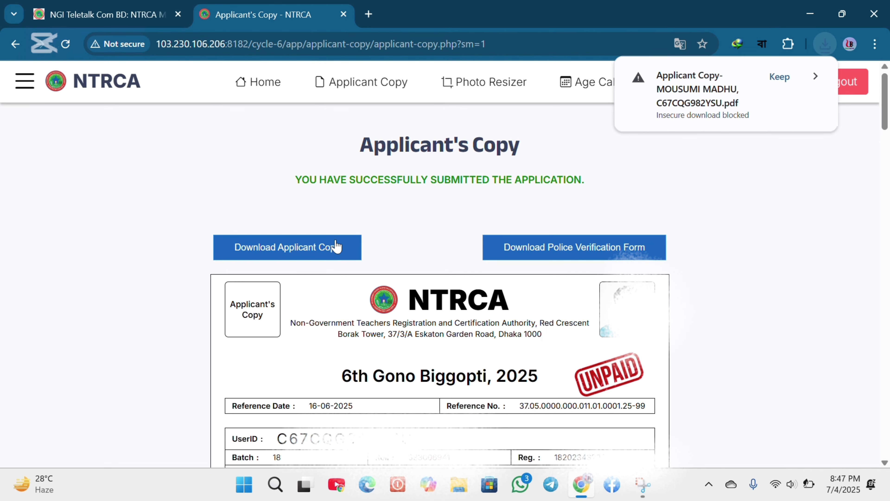
click(771, 79)
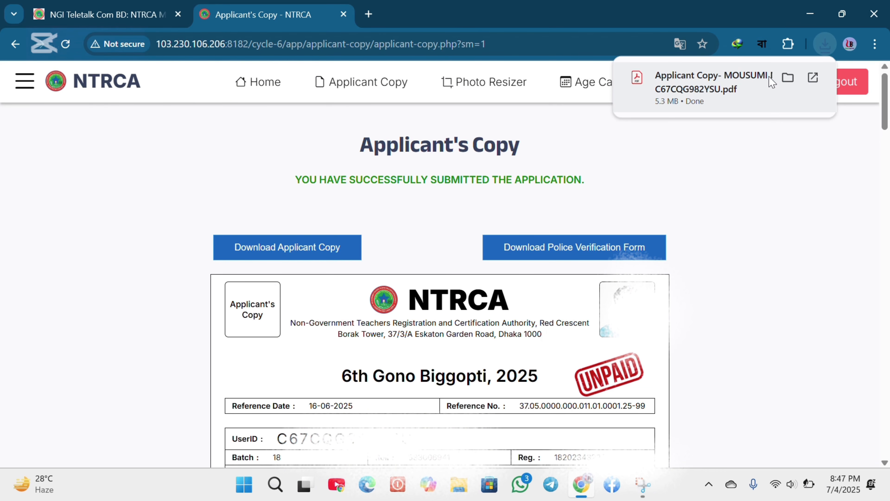
click(545, 249)
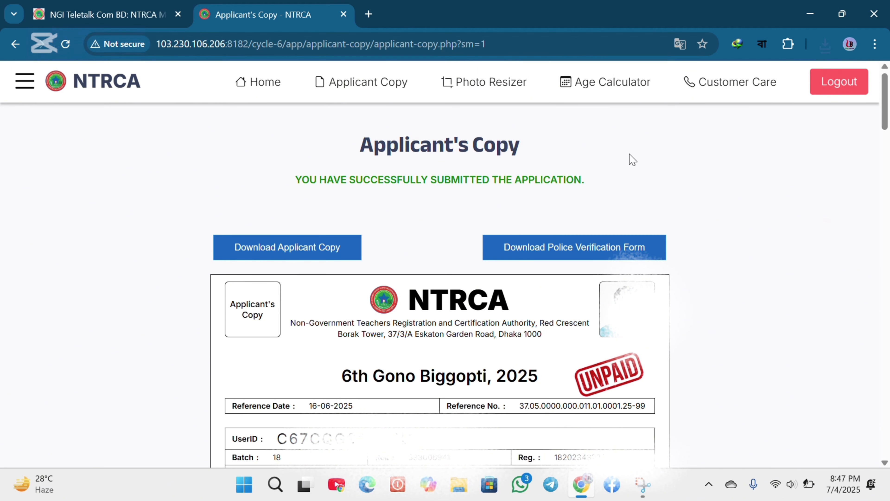